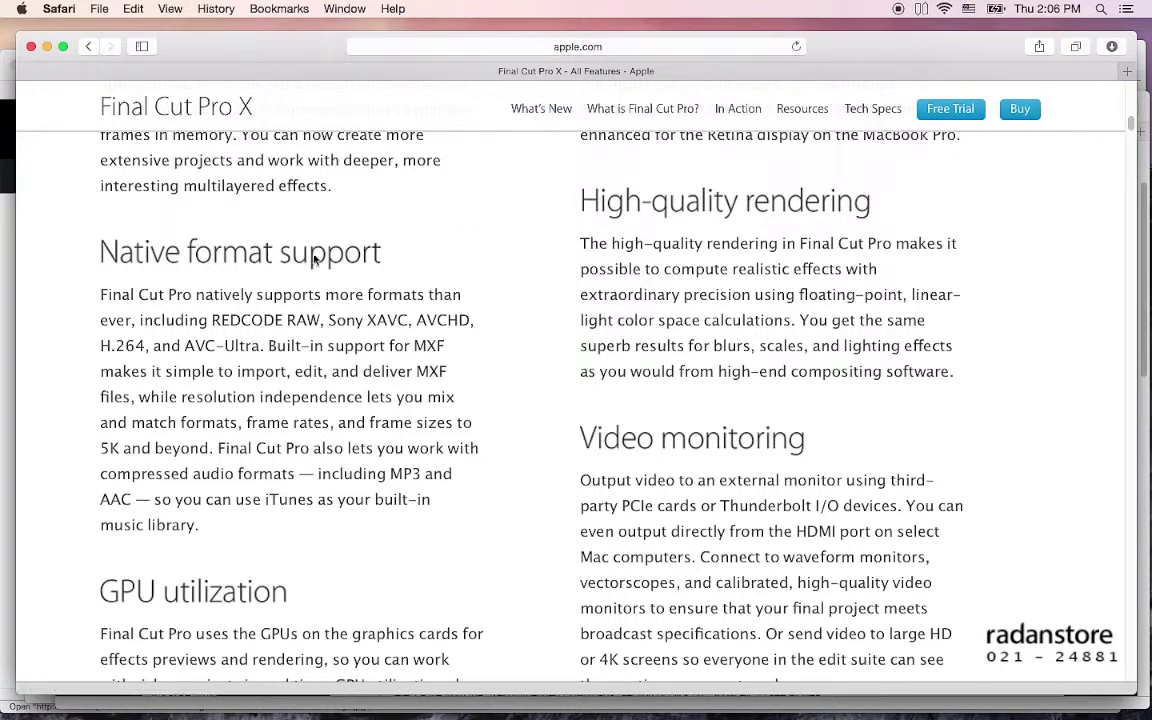
Scroll through the Native format support section of the Final Cut Pro X features page.
scroll(300, 270, "down", 1)
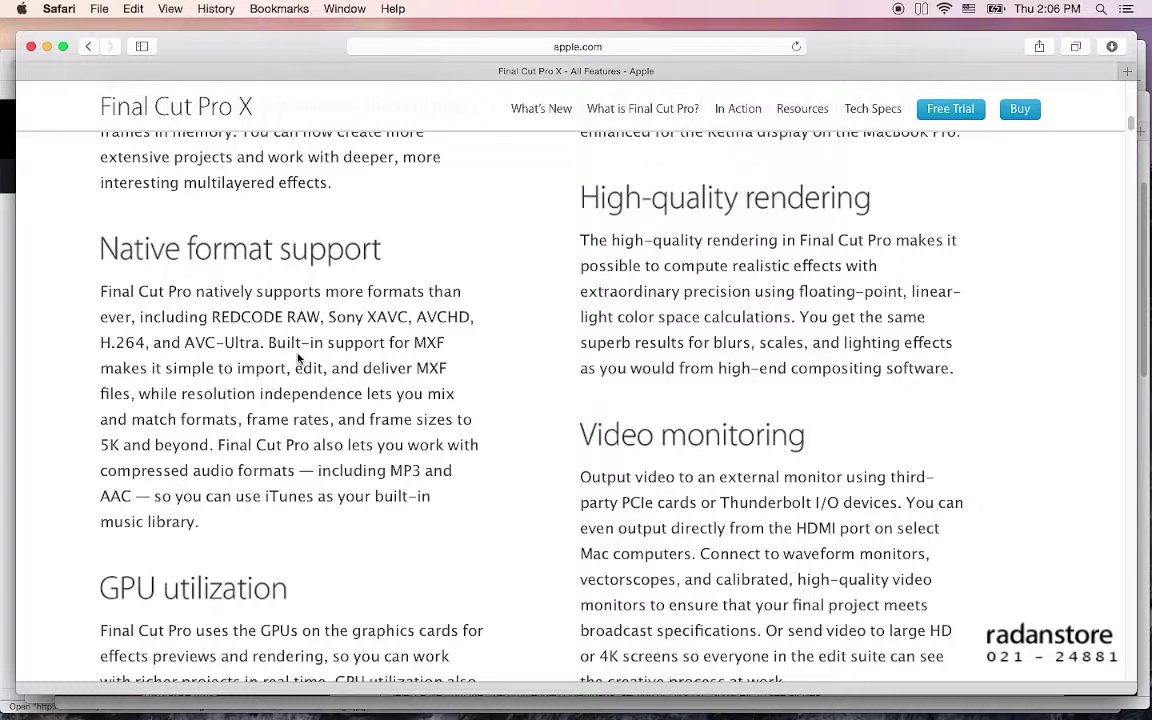
scroll(298, 358, "up", 1)
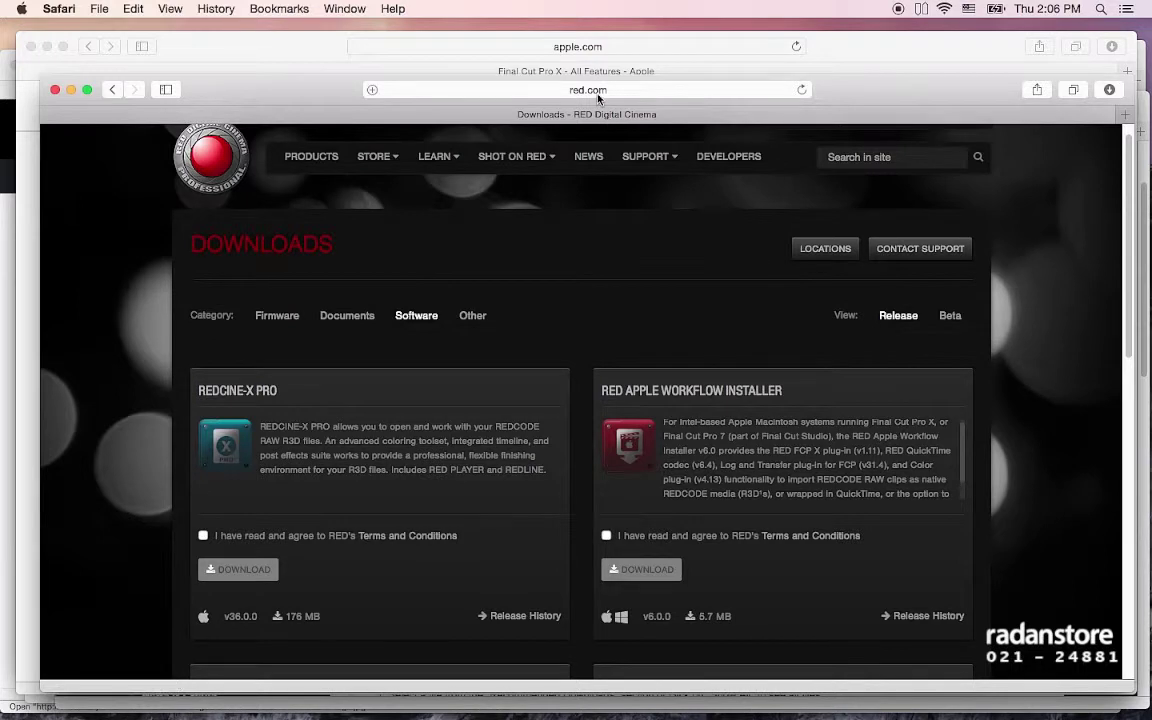
mouse_move(652, 156)
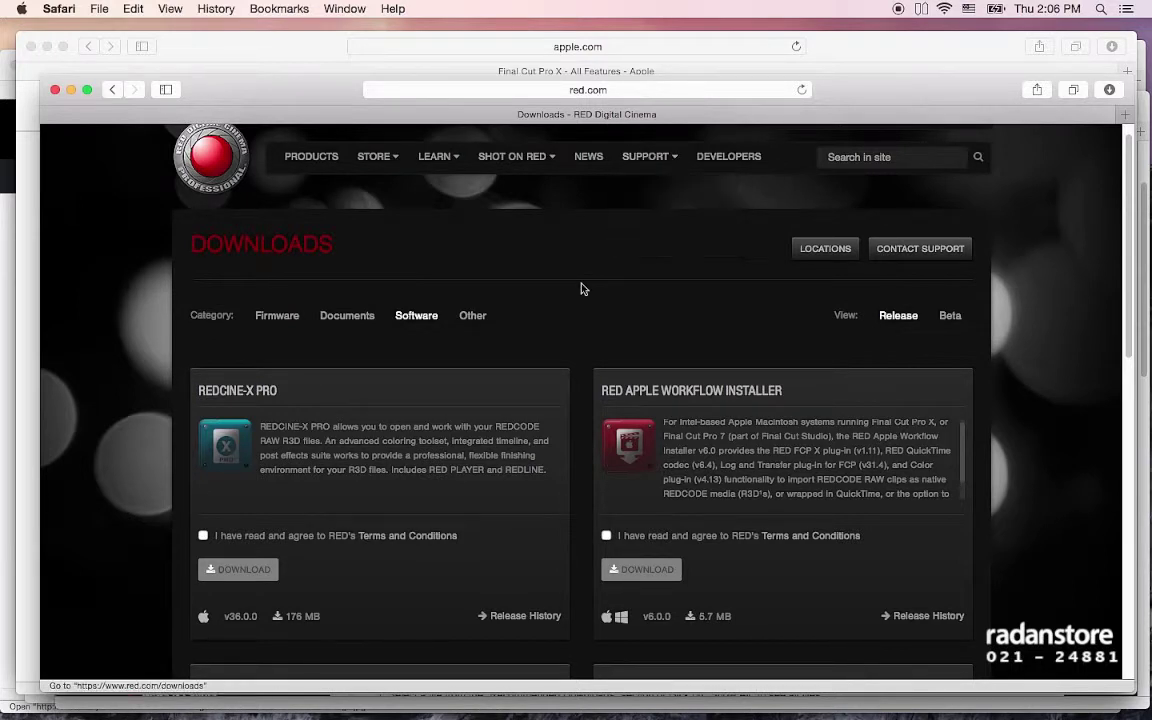
left_click(413, 316)
left_click(833, 484)
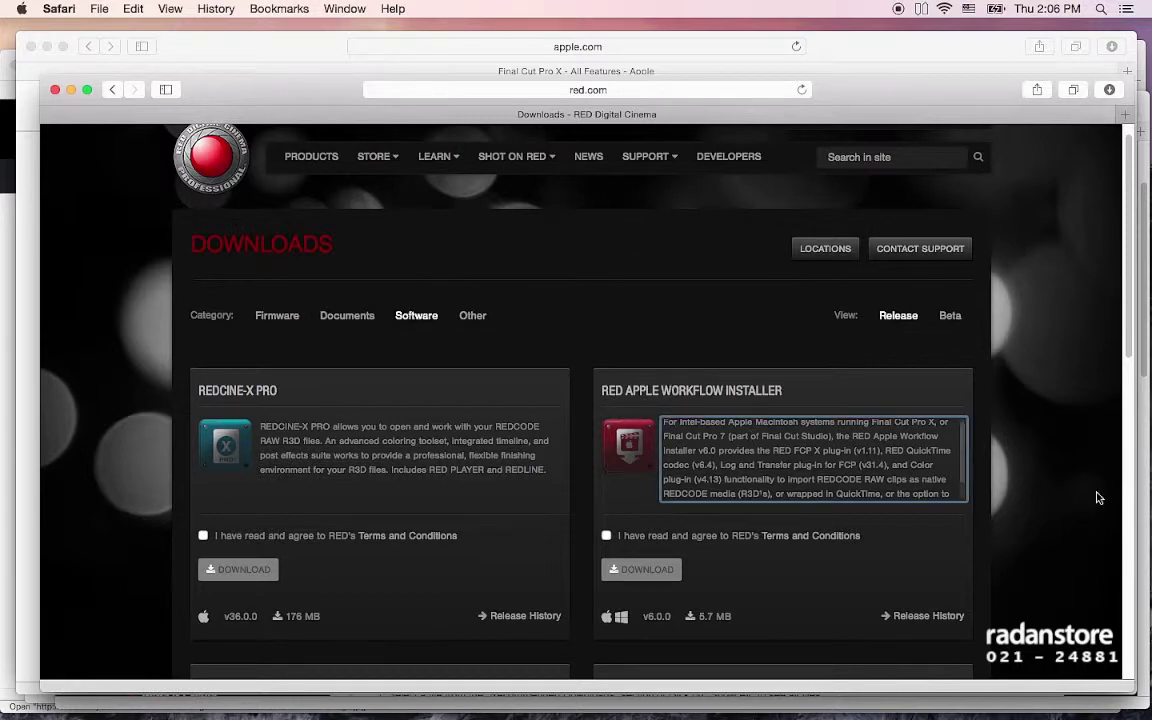
left_click(948, 449)
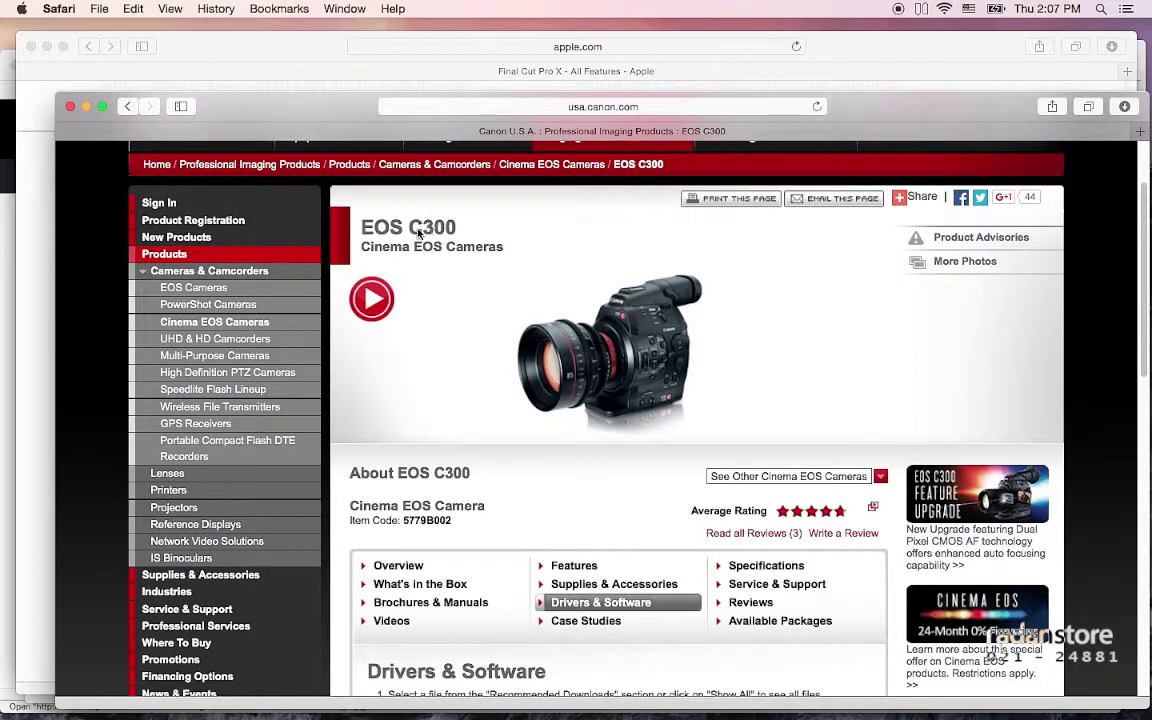
Scroll to Drivers & Software on the Canon EOS C300 page and keep OS X Yosemite selected.
scroll(567, 400, "down", 1)
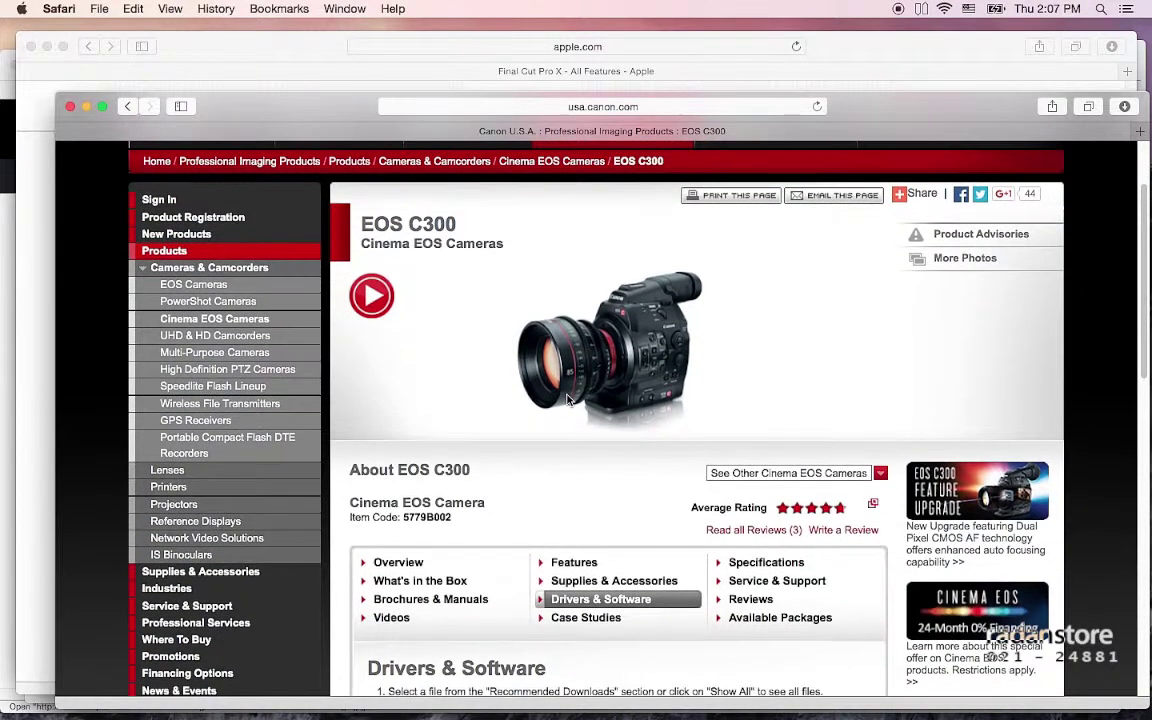
scroll(567, 400, "down", 1)
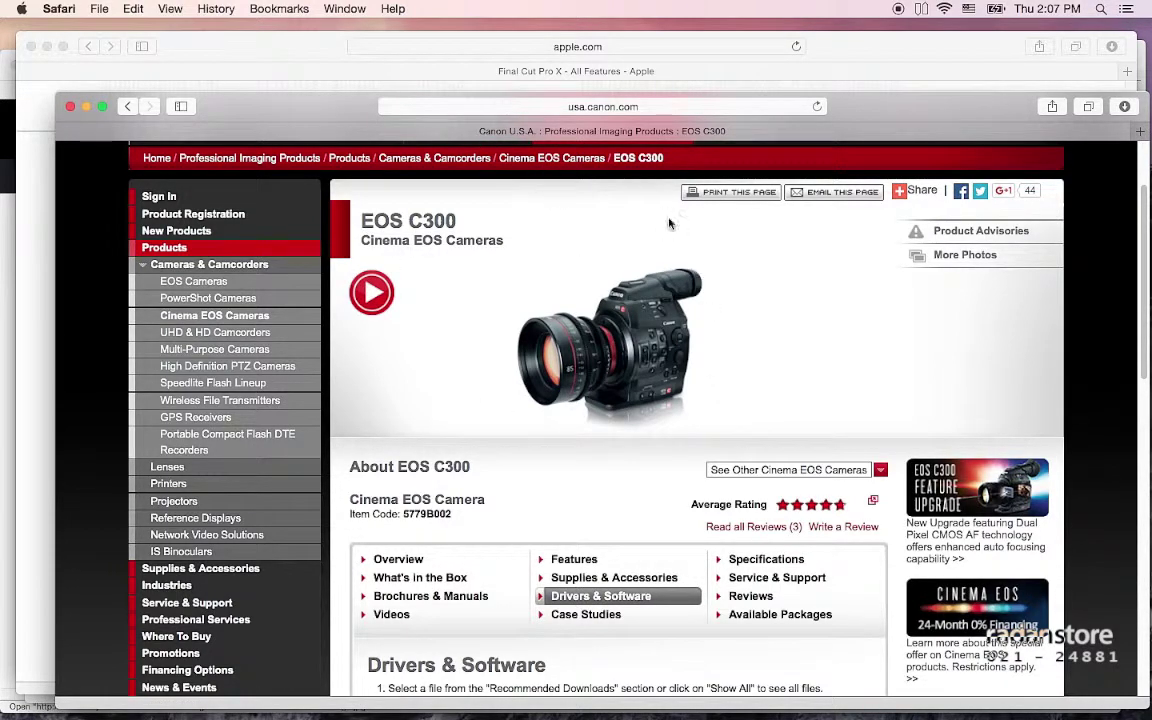
scroll(625, 343, "down", 2)
scroll(610, 390, "down", 2)
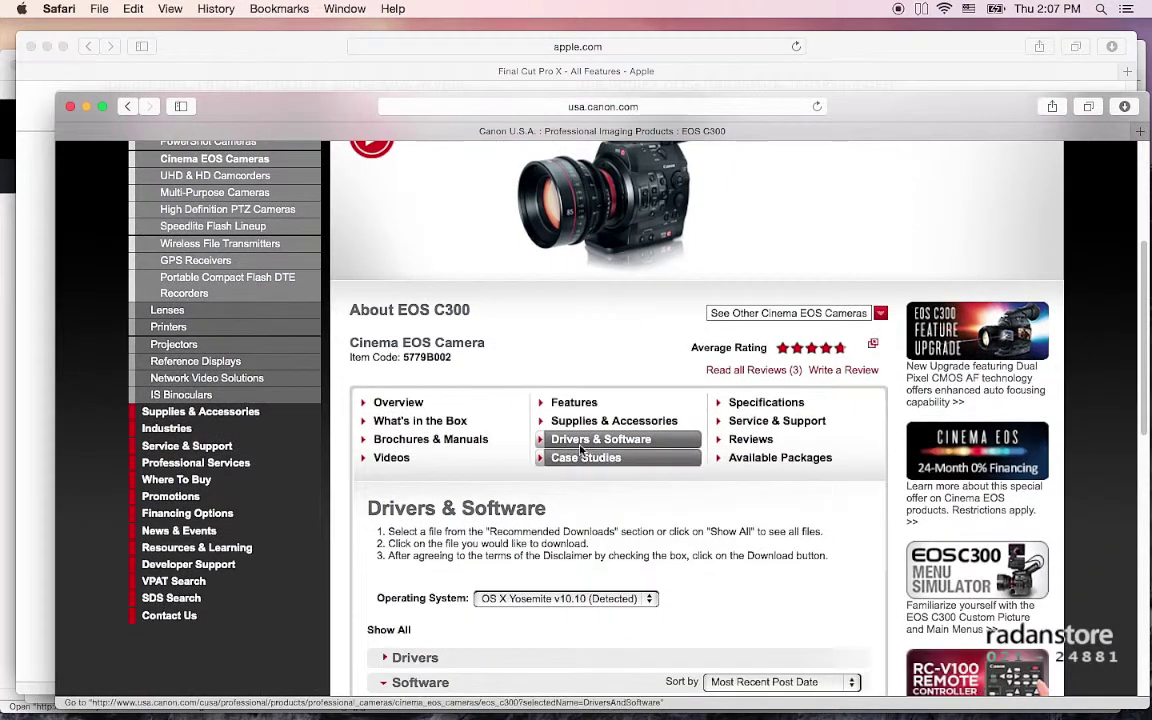
scroll(591, 444, "down", 2)
scroll(591, 444, "down", 3)
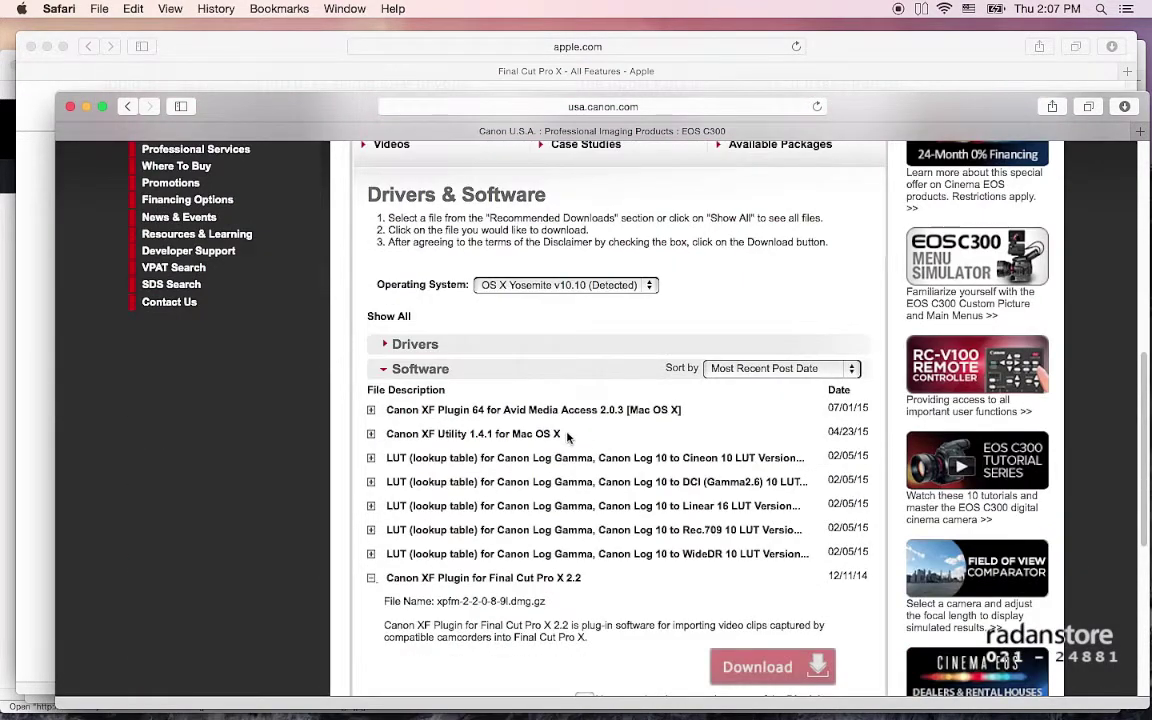
left_click(561, 287)
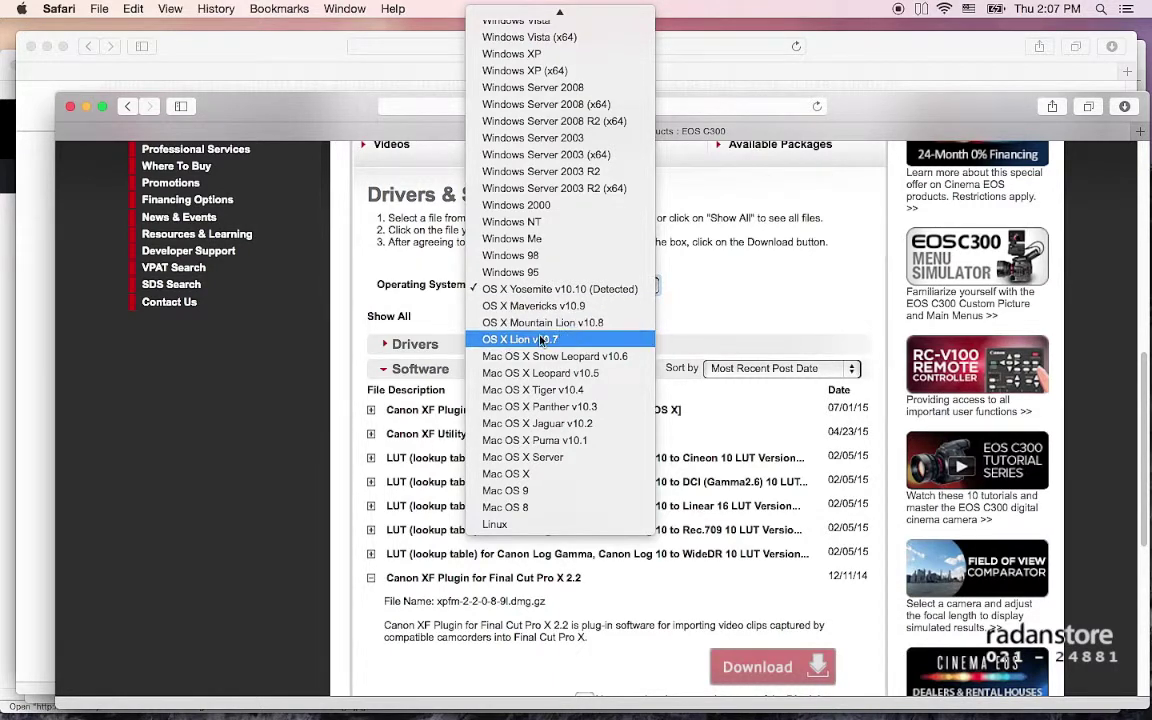
left_click(729, 307)
Scroll down to the Canon XF Plugin for Final Cut Pro X 2.2 listing.
scroll(605, 553, "down", 1)
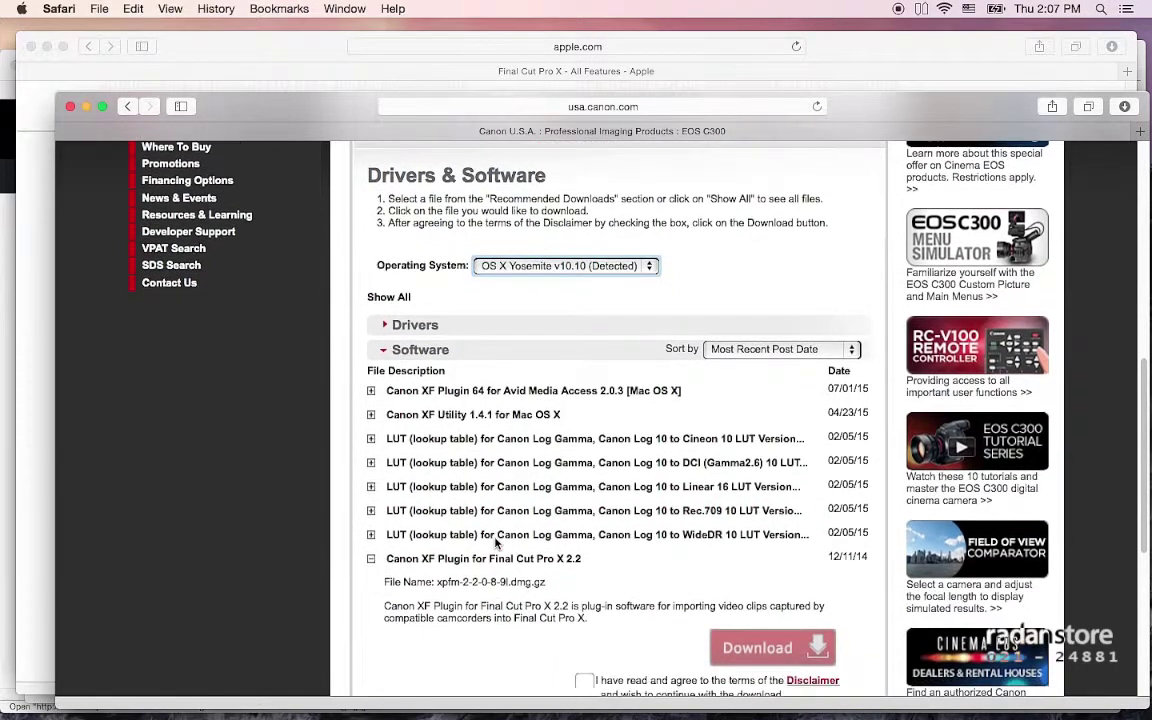
scroll(604, 552, "down", 1)
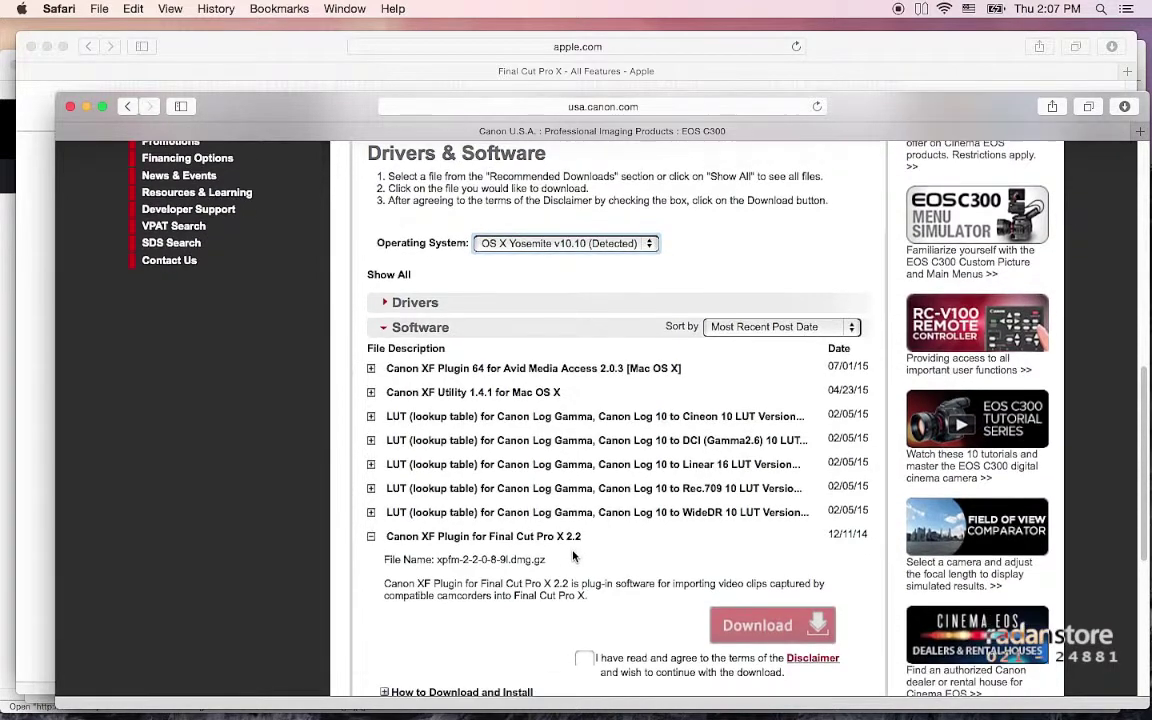
scroll(463, 547, "down", 4)
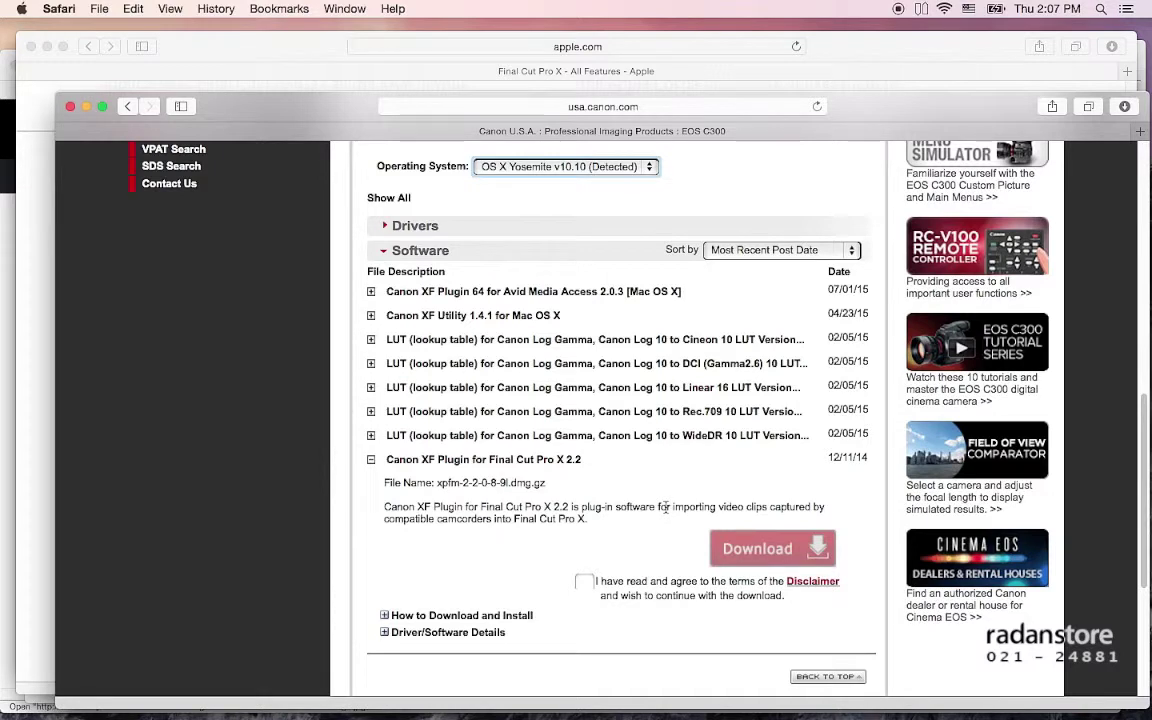
scroll(665, 506, "up", 1)
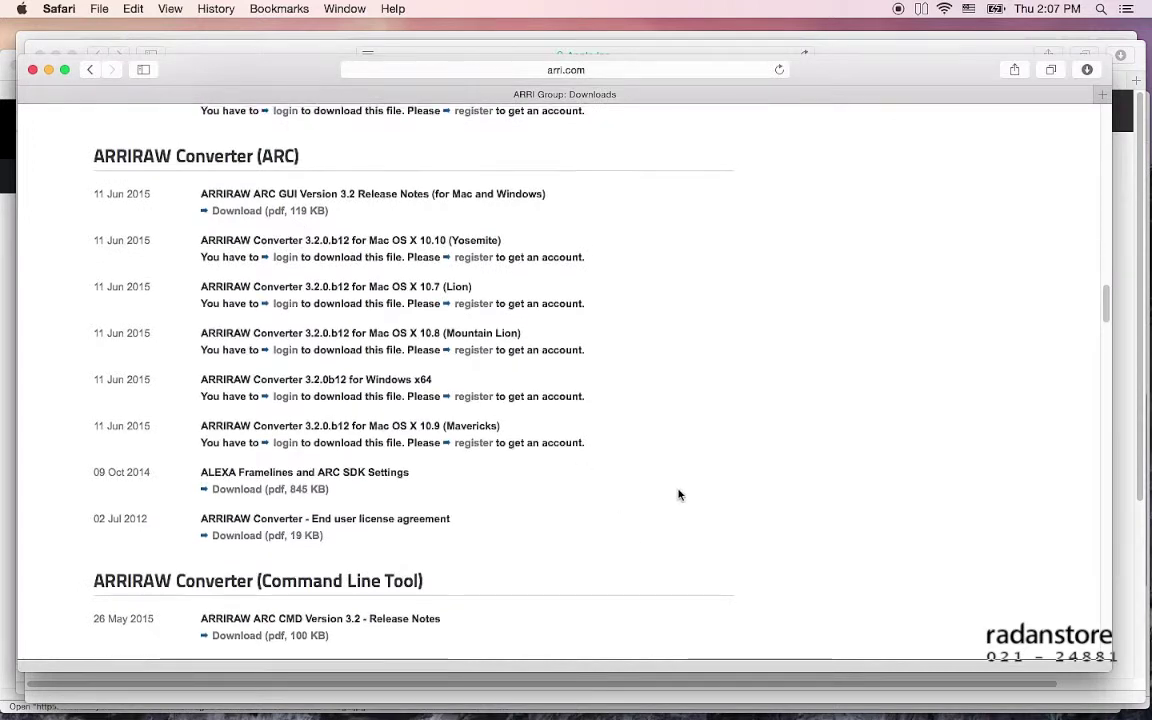
Scroll ARRI's ALEXA Downloads page to the ARRIRAW Converter (ARC) builds, which require an account login.
scroll(679, 494, "up", 10)
scroll(679, 494, "up", 10)
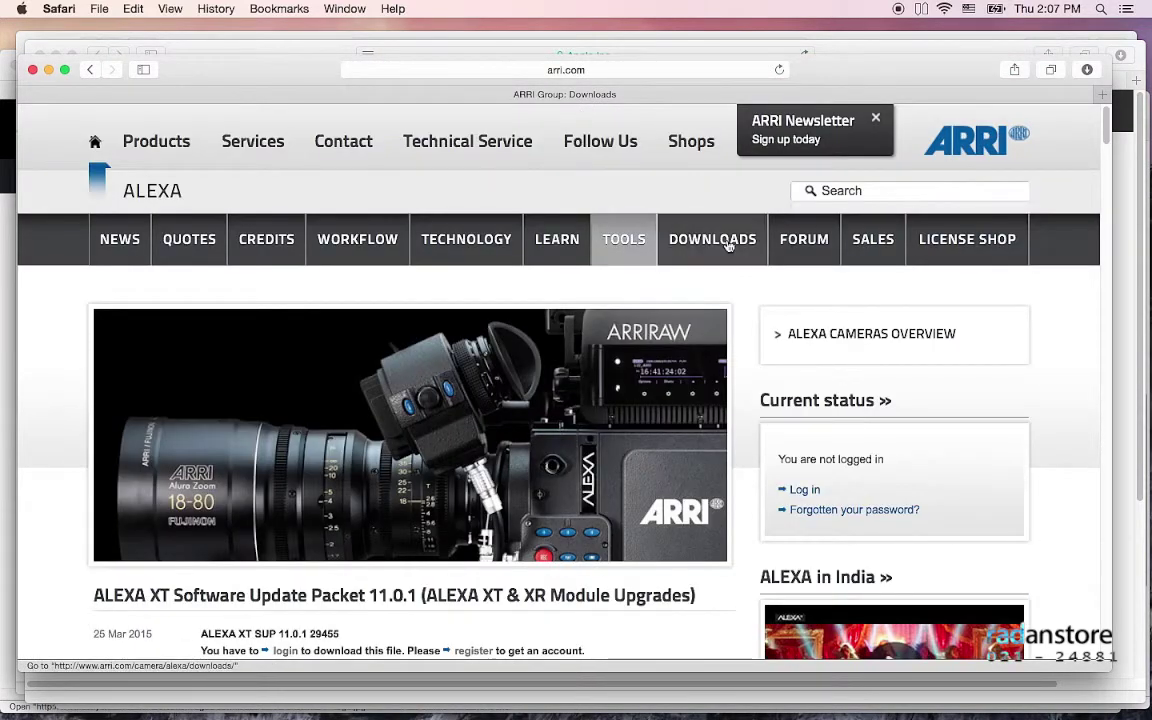
scroll(663, 465, "down", 10)
scroll(663, 465, "down", 2)
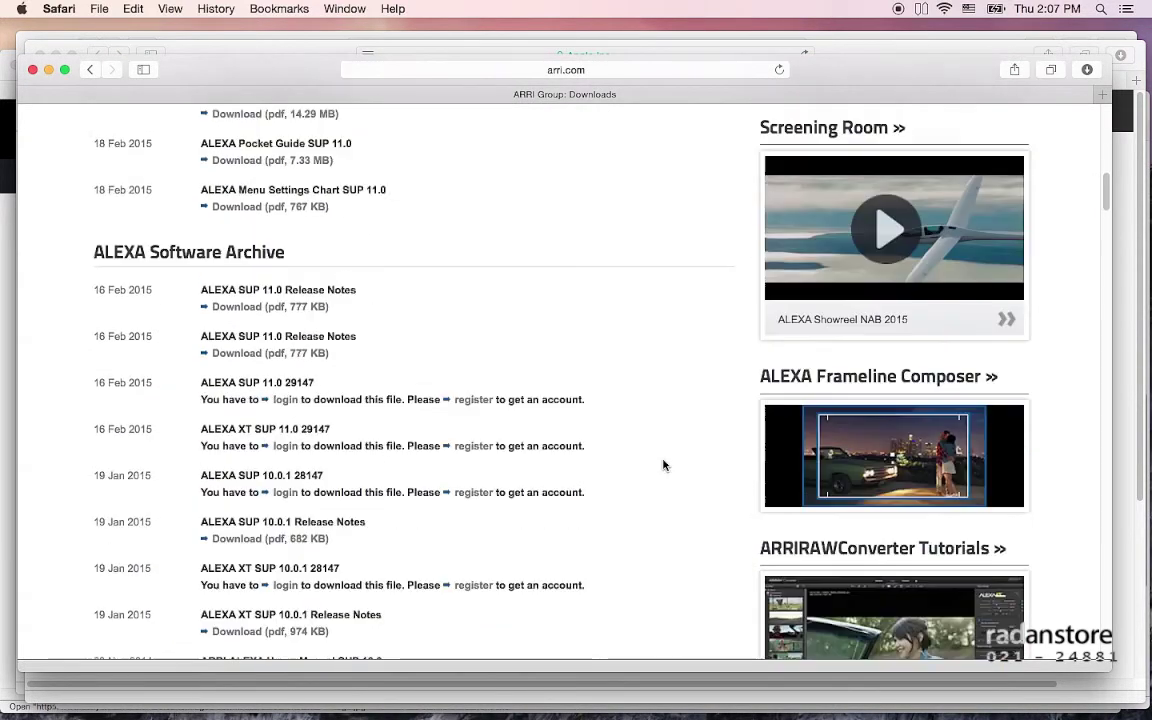
scroll(663, 465, "down", 3)
scroll(663, 465, "down", 5)
scroll(663, 465, "down", 4)
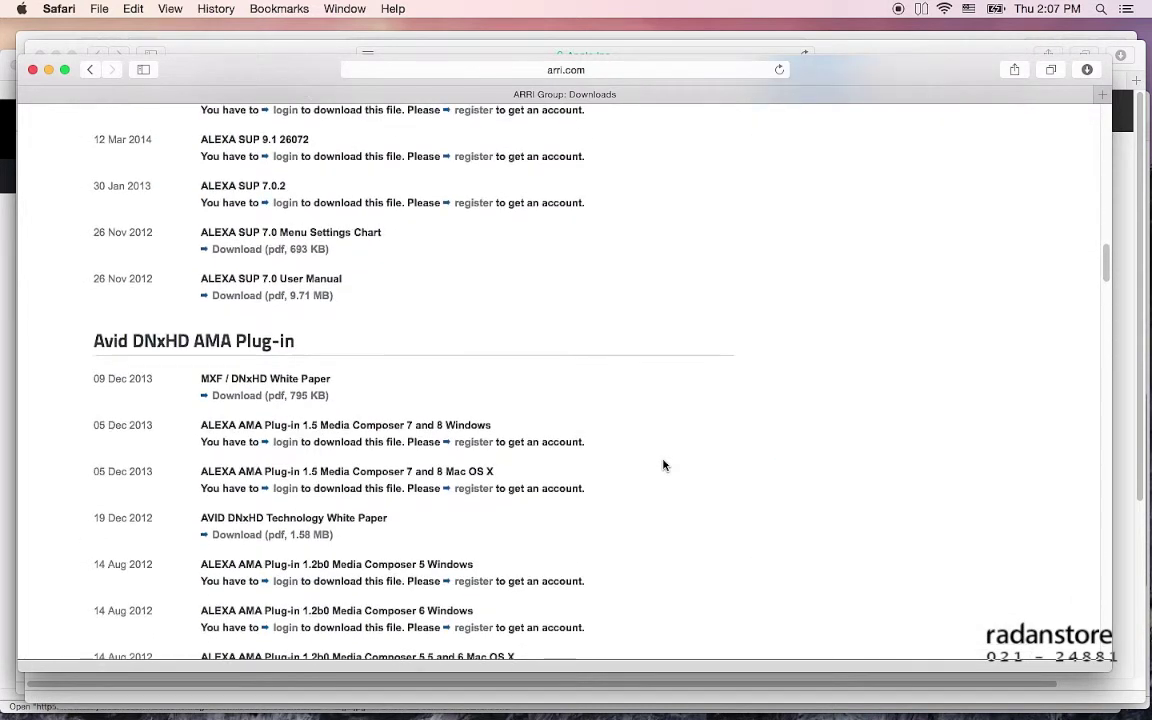
scroll(663, 465, "down", 4)
scroll(663, 465, "down", 3)
scroll(663, 465, "down", 3)
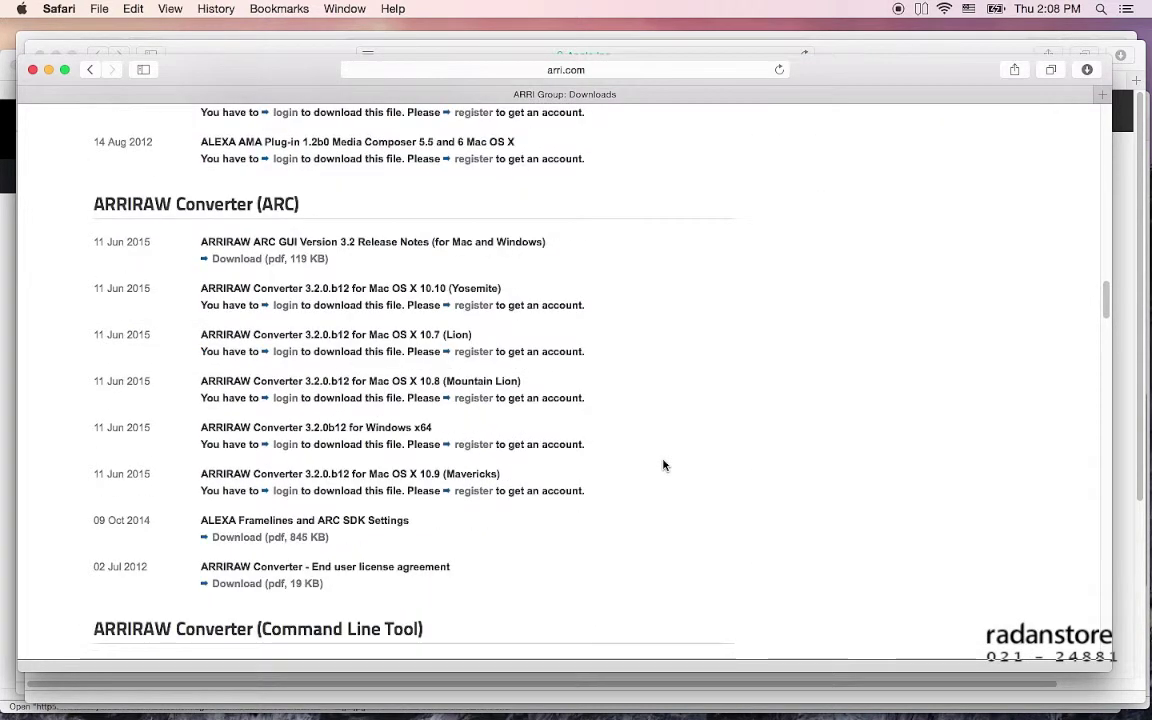
scroll(663, 465, "down", 1)
scroll(663, 465, "up", 1)
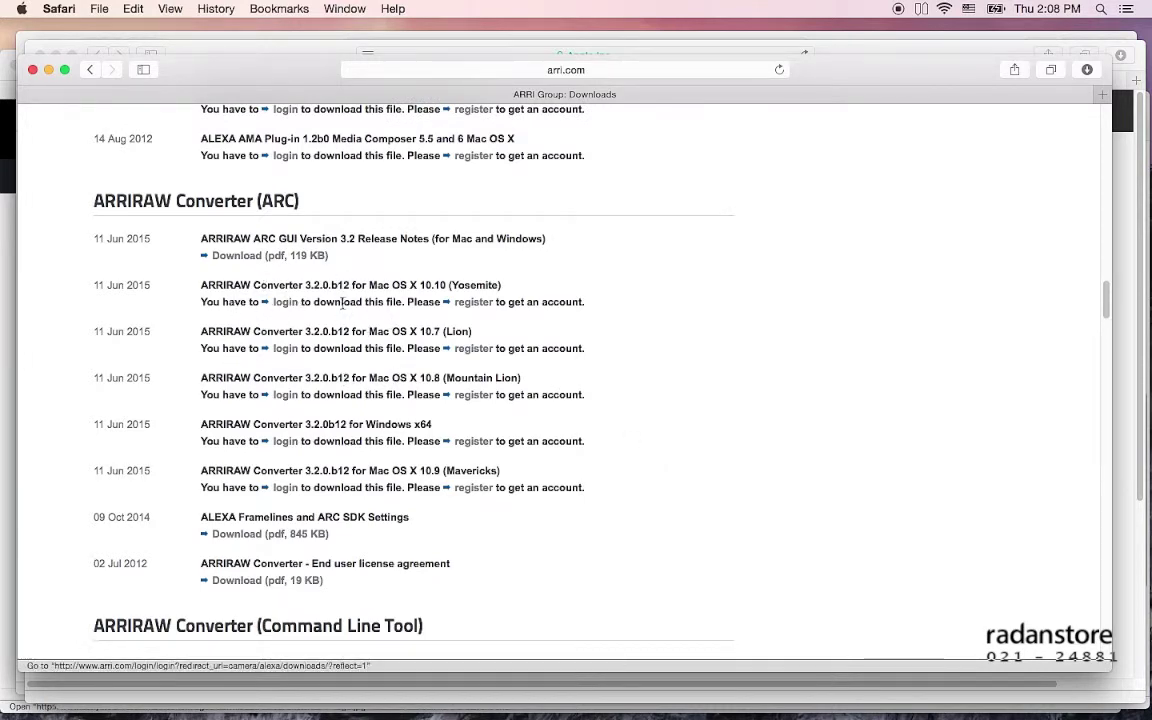
scroll(275, 314, "up", 1)
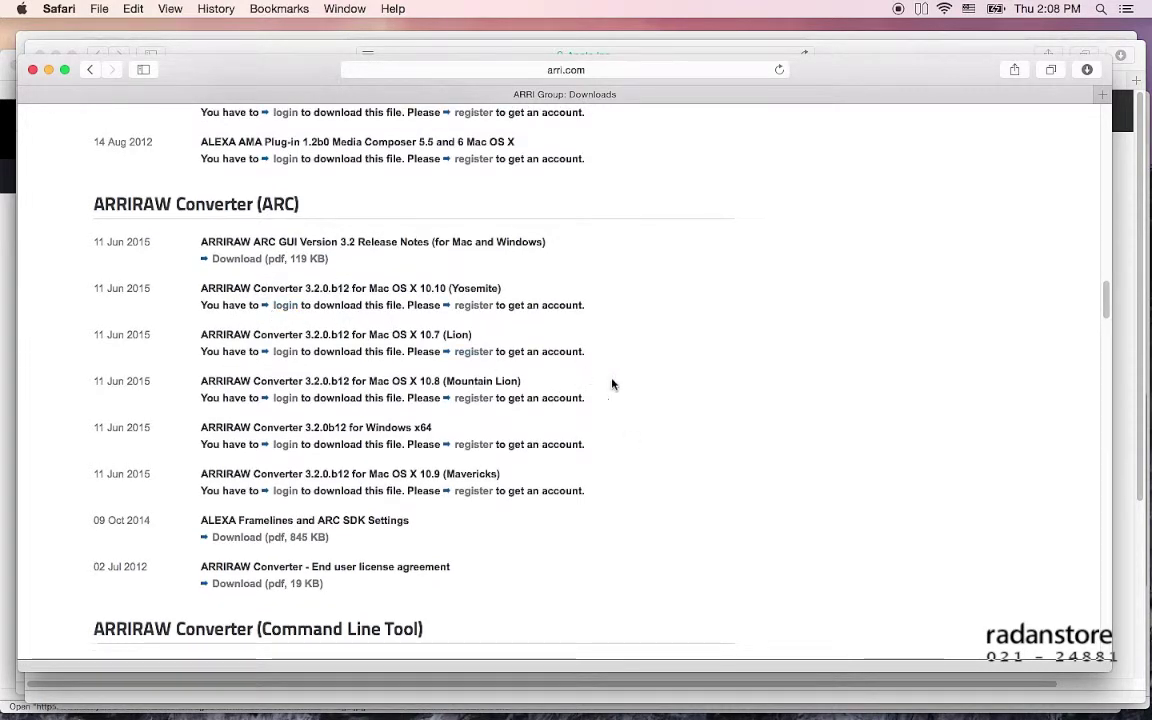
Search Google for 'arri raw fcpx' from the address bar and scan the results.
left_click(624, 76)
type("arri ")
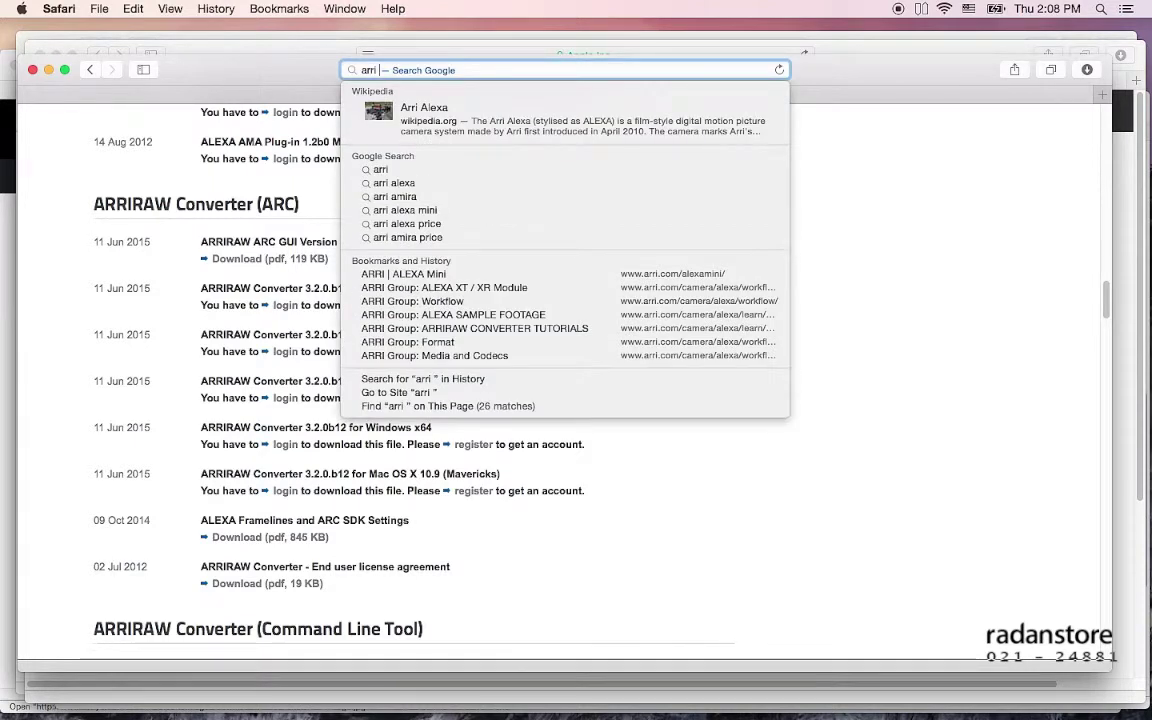
type("raw ")
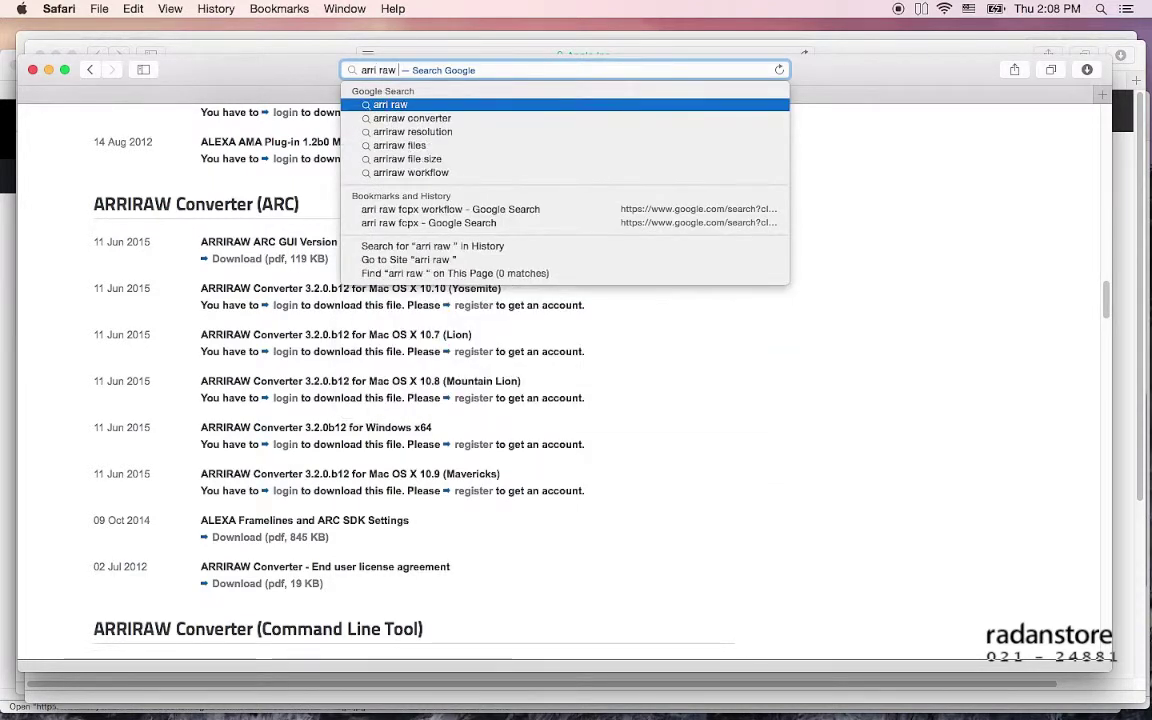
type("fcpx")
key("Return")
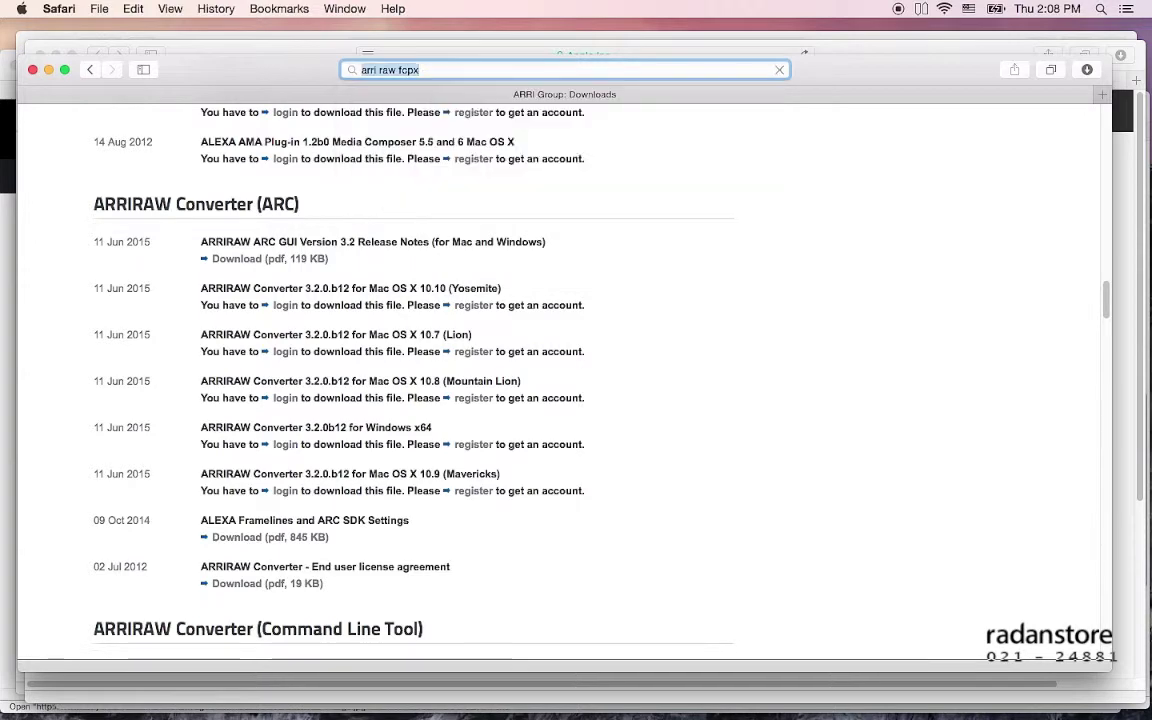
scroll(265, 437, "down", 2)
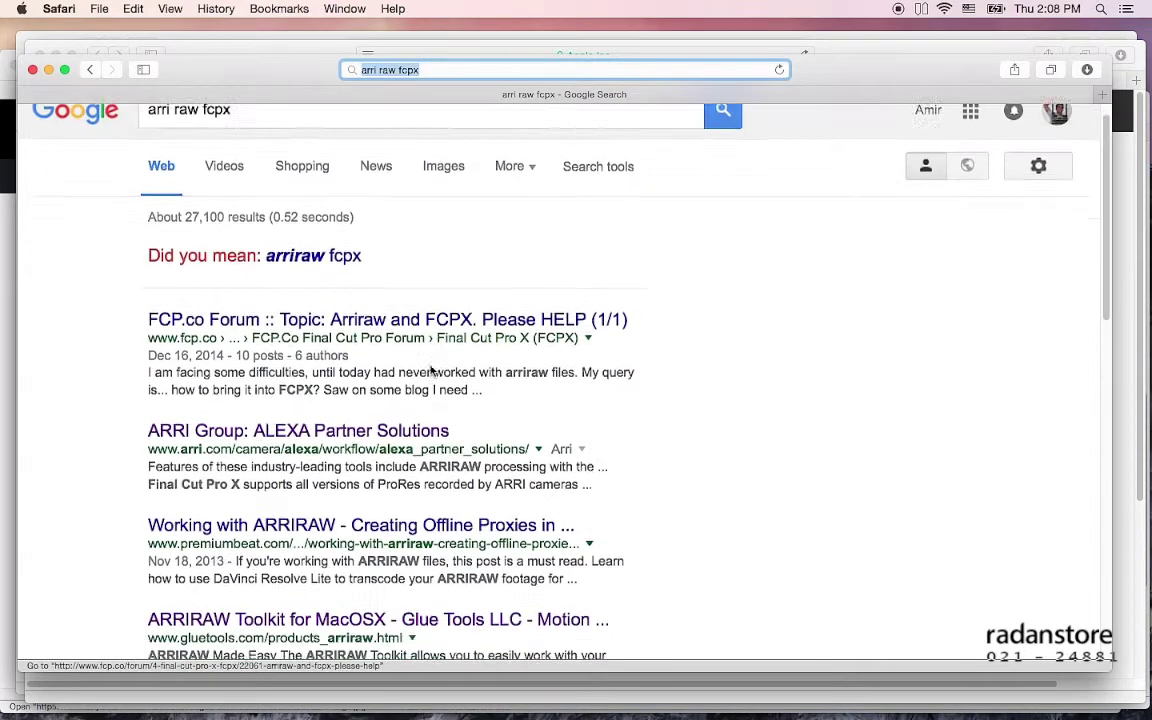
scroll(265, 437, "down", 1)
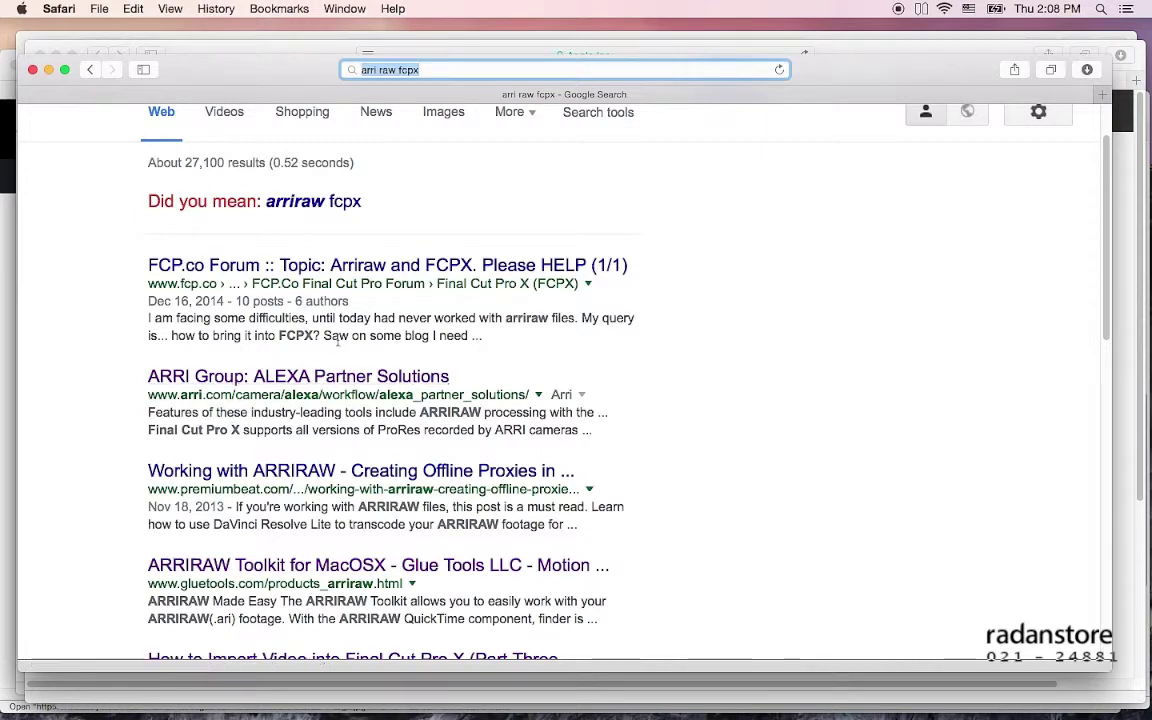
scroll(287, 328, "up", 1)
scroll(505, 460, "down", 5)
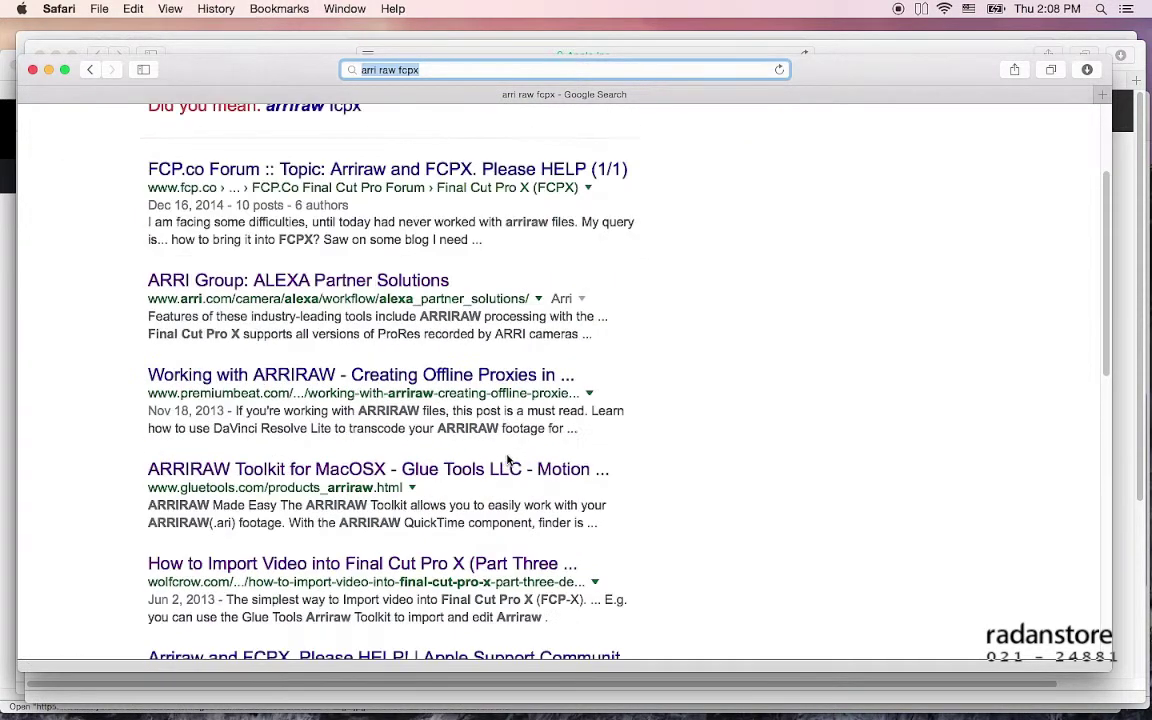
scroll(407, 422, "down", 4)
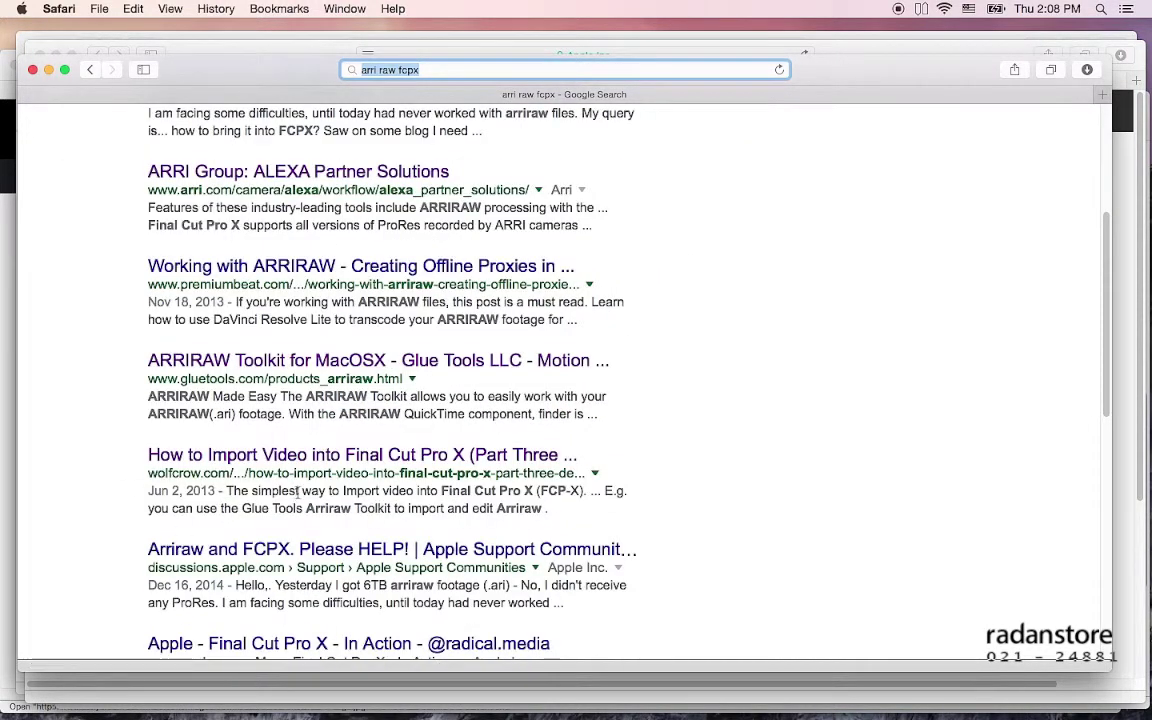
scroll(262, 537, "down", 1)
scroll(262, 537, "up", 10)
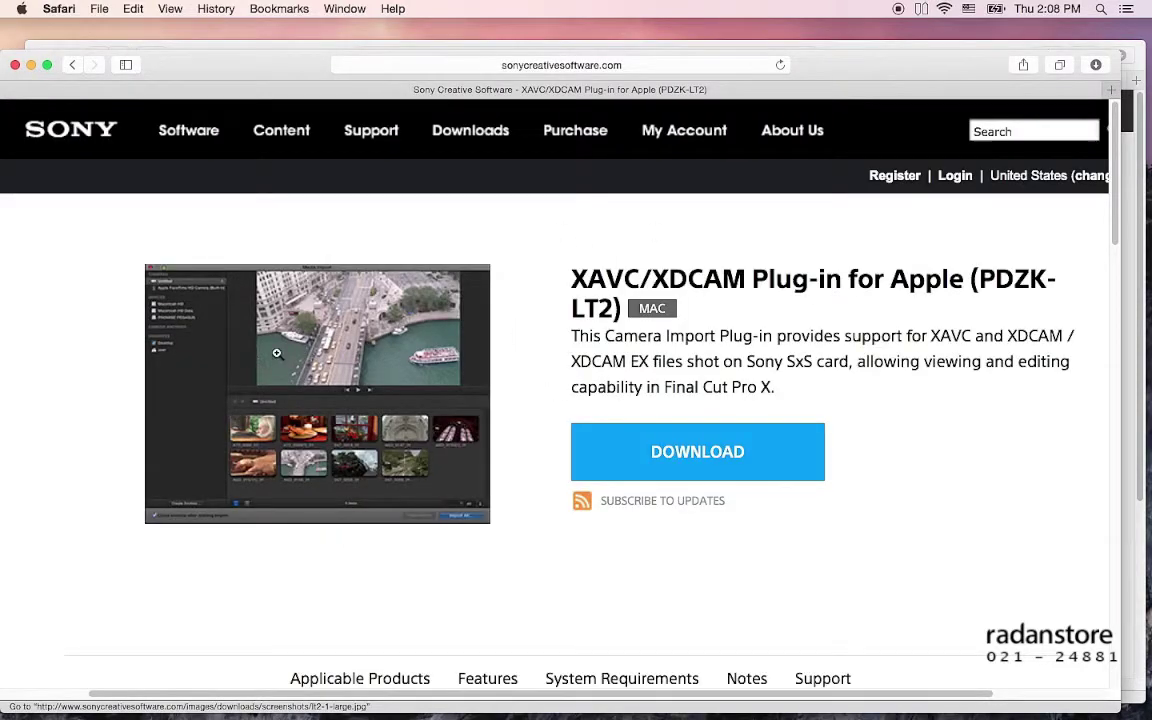
Read the Sony XAVC/XDCAM Plug-in for Apple (PDZK-LT2) description, briefly selecting 'XAVC' in its title.
scroll(380, 345, "down", 1)
scroll(380, 345, "down", 1)
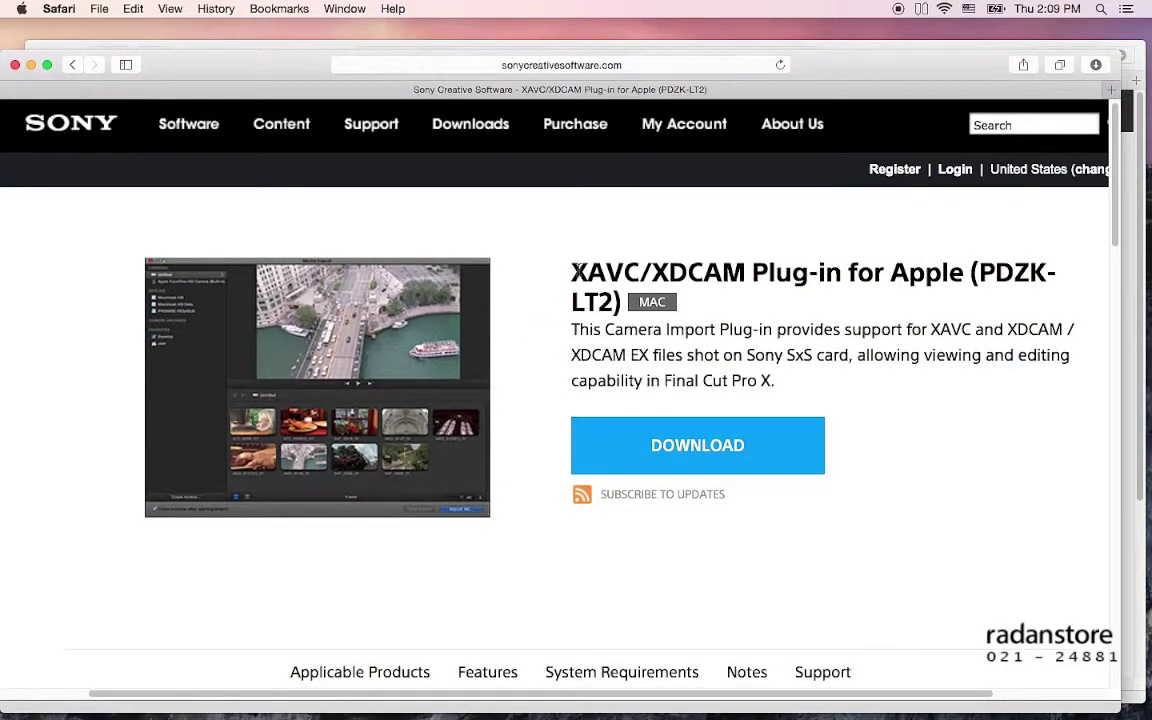
double_click(578, 272)
left_click(666, 274)
scroll(664, 272, "down", 1)
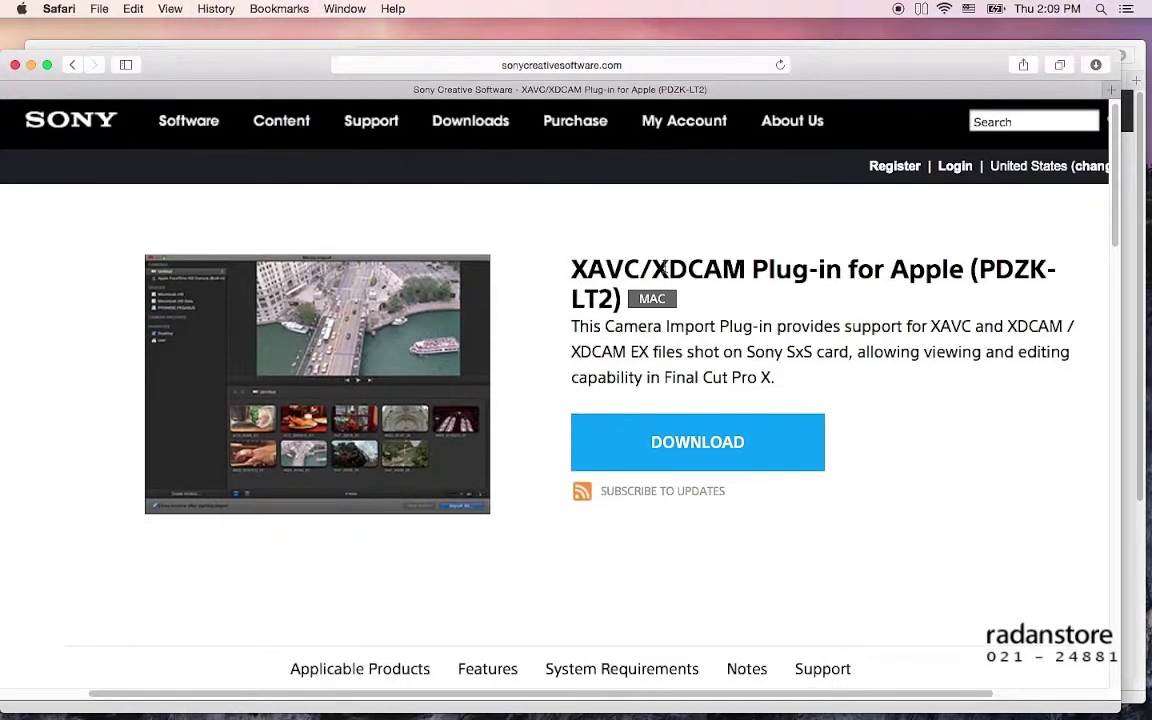
scroll(664, 272, "down", 1)
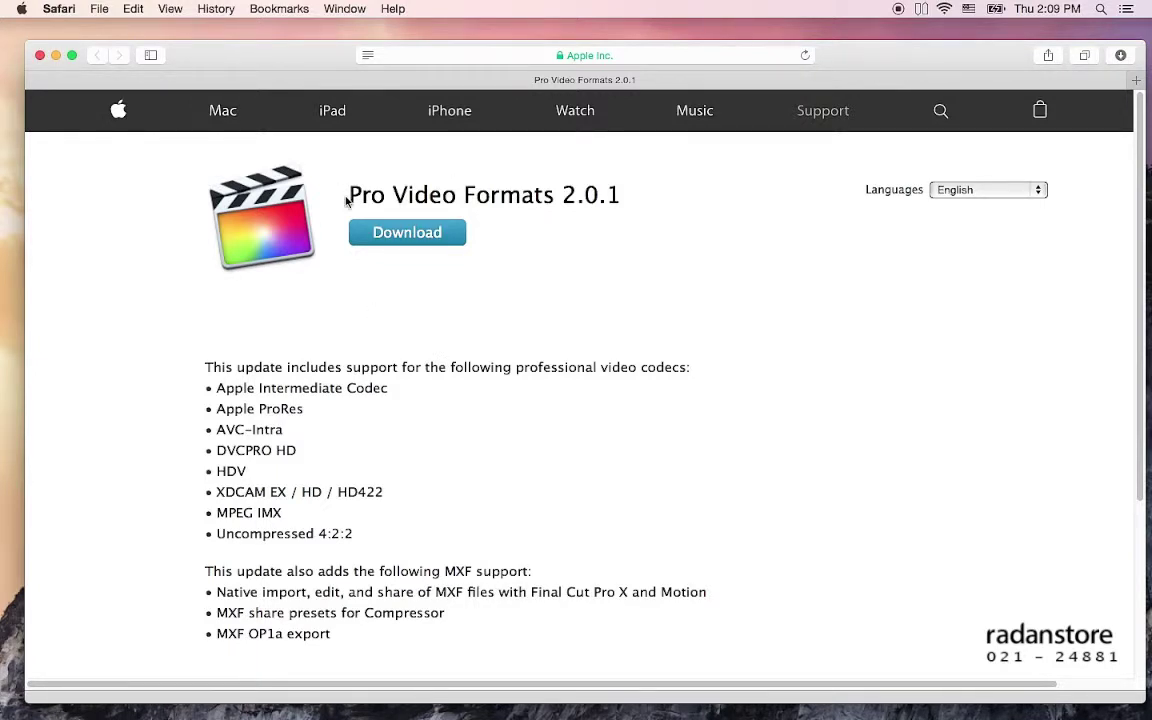
Review the Pro Video Formats 2.0.1 codec list and MXF OP1a support, briefly highlighting 'Final Cut Pro X'.
scroll(375, 368, "down", 1)
scroll(306, 442, "up", 1)
scroll(340, 535, "down", 1)
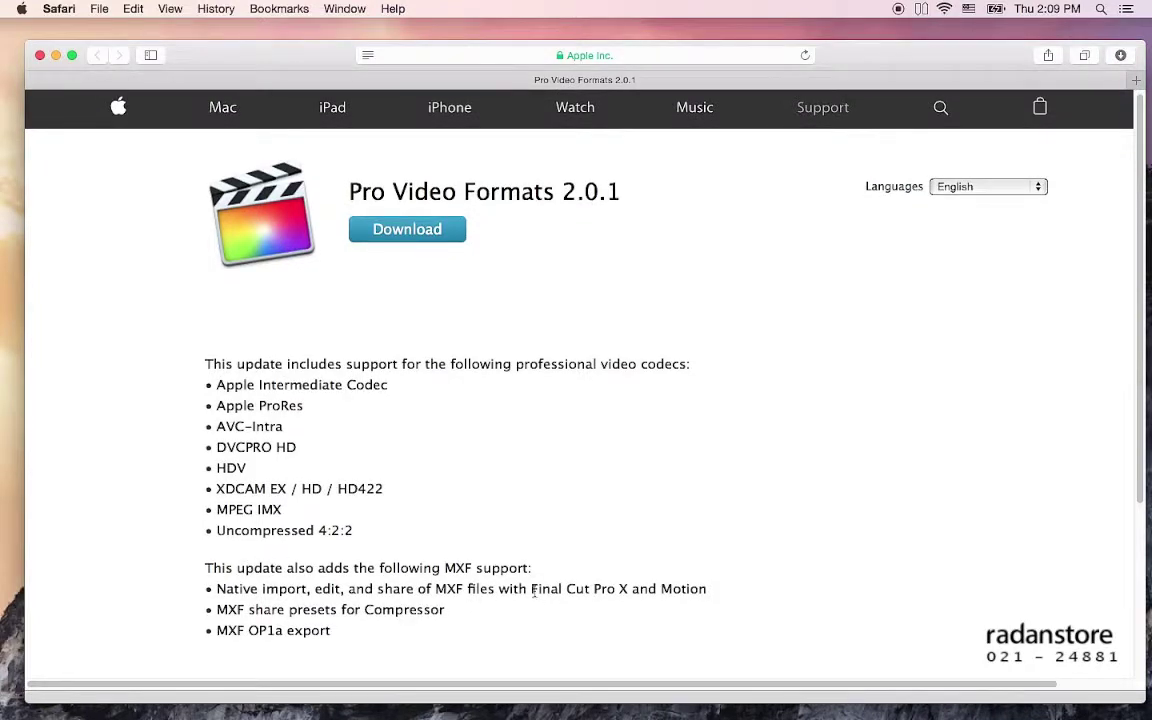
left_click_drag(533, 590, 628, 590)
left_click(622, 628)
scroll(622, 628, "down", 1)
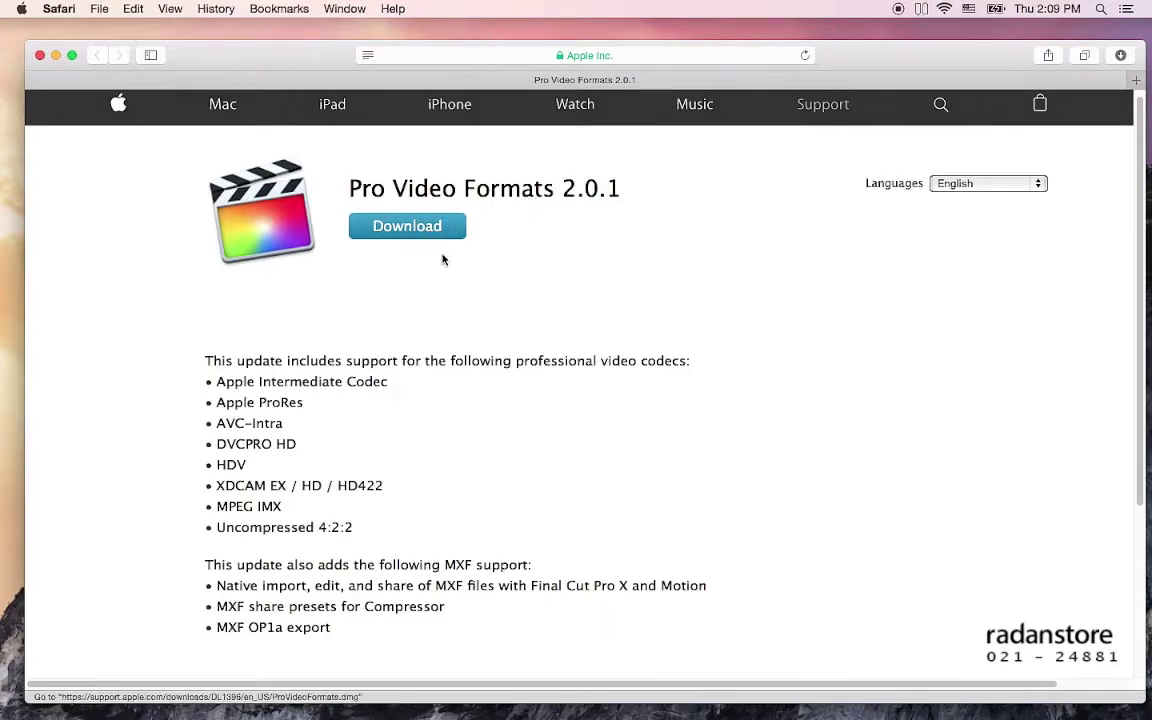
scroll(419, 234, "up", 1)
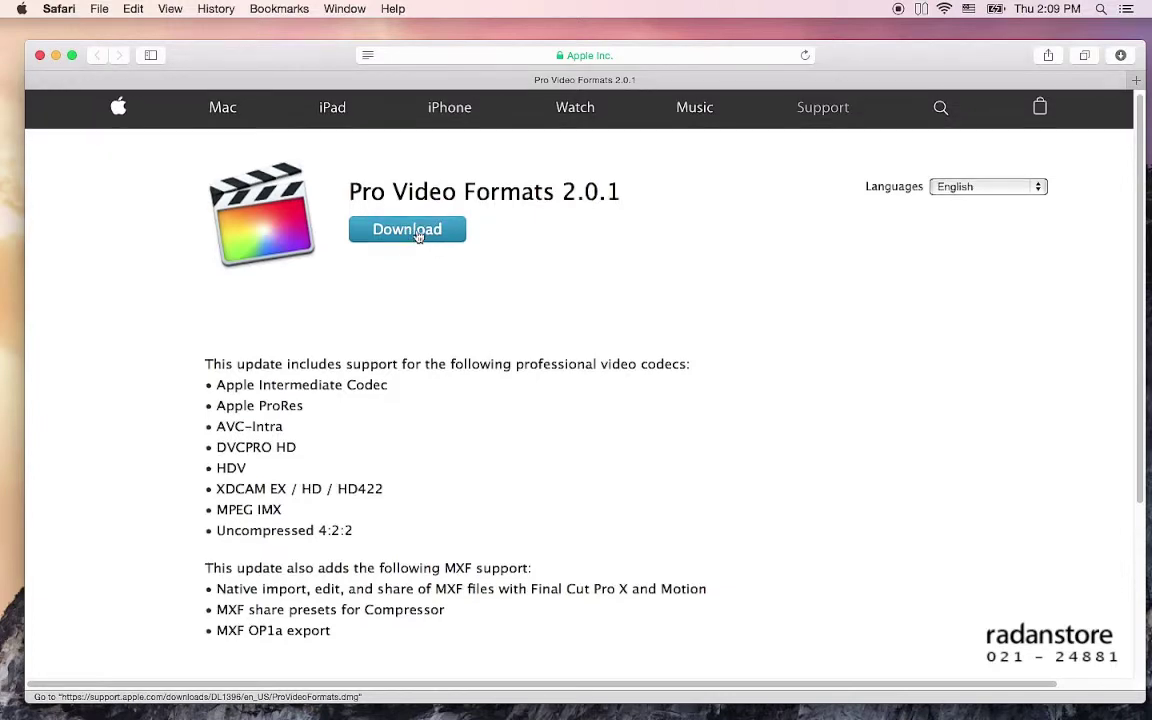
scroll(498, 373, "down", 5)
scroll(498, 373, "down", 3)
scroll(498, 373, "up", 5)
scroll(498, 373, "up", 1)
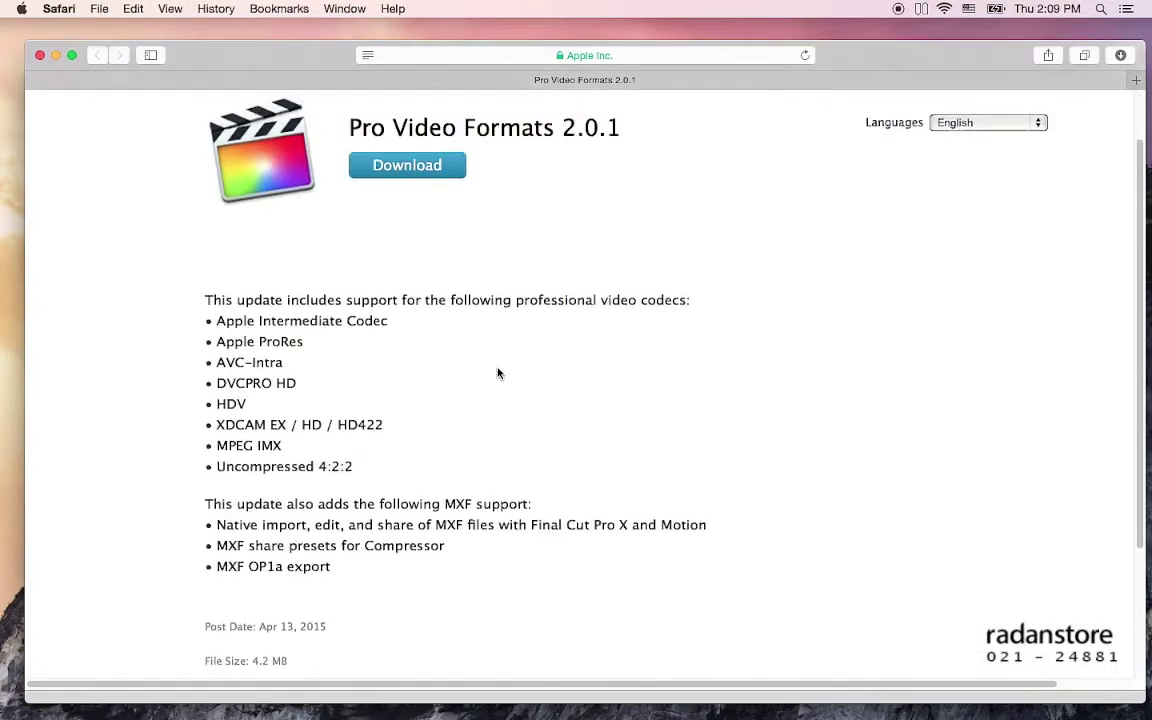
scroll(498, 373, "up", 3)
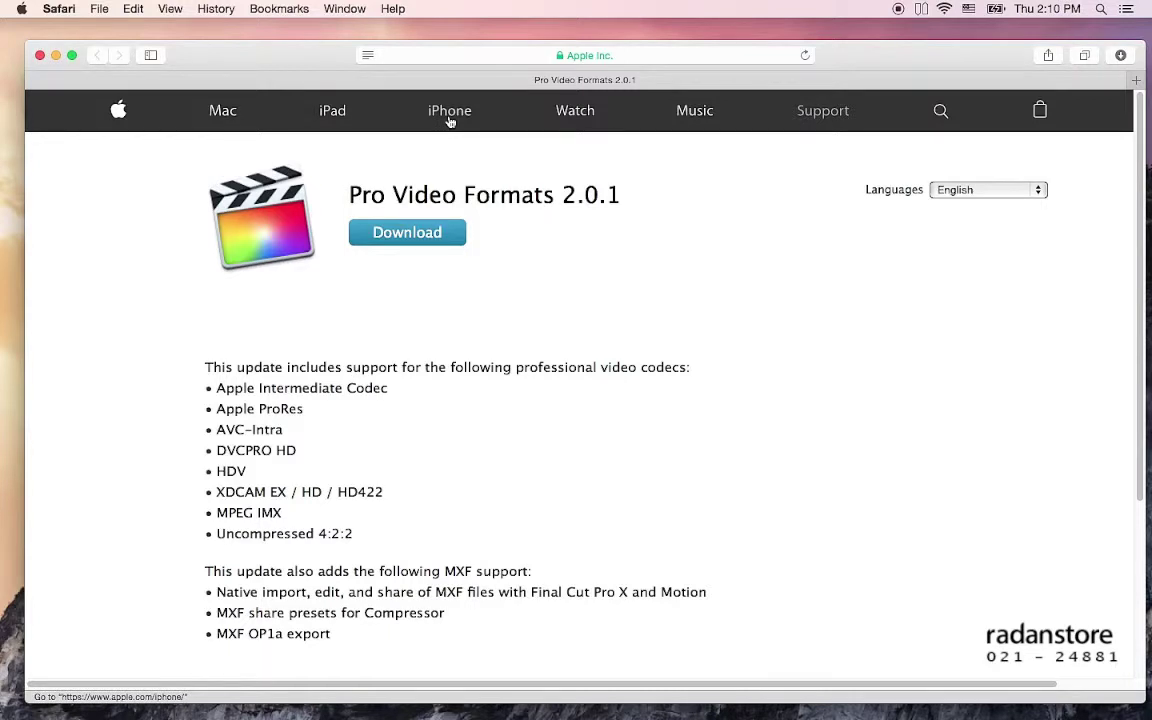
Search Google for 'final cut pro x pro video formats', accepting Google's spelling correction.
key("super+l")
type("final cu")
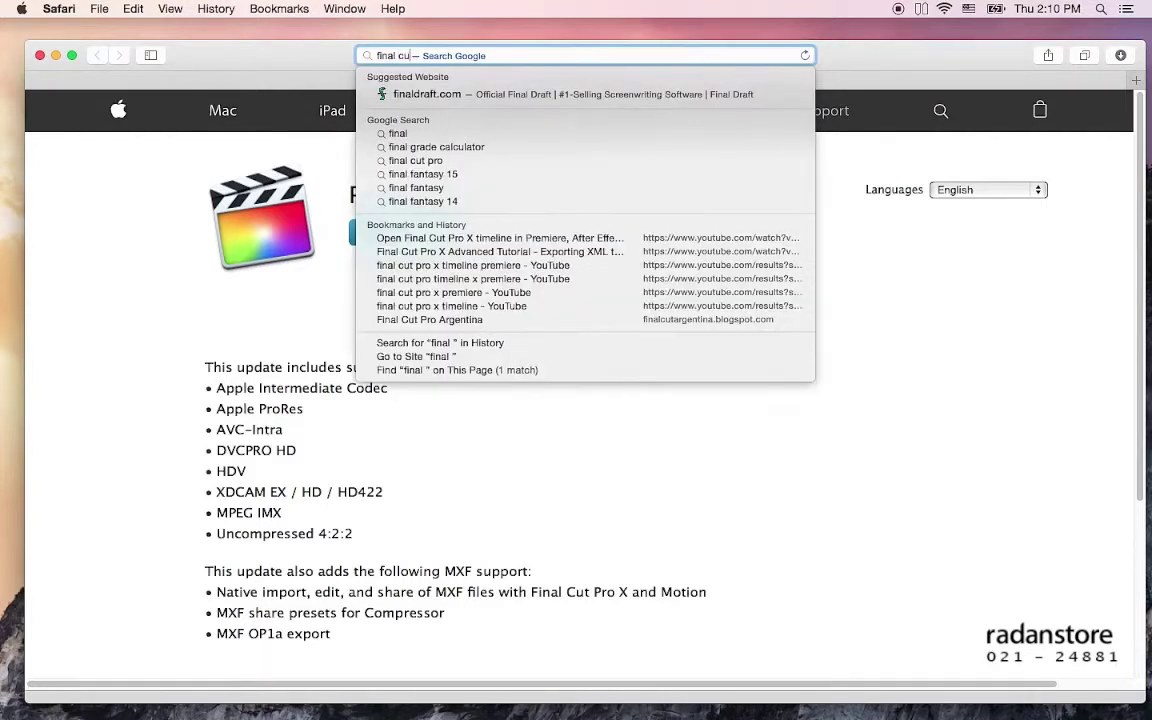
type("t r")
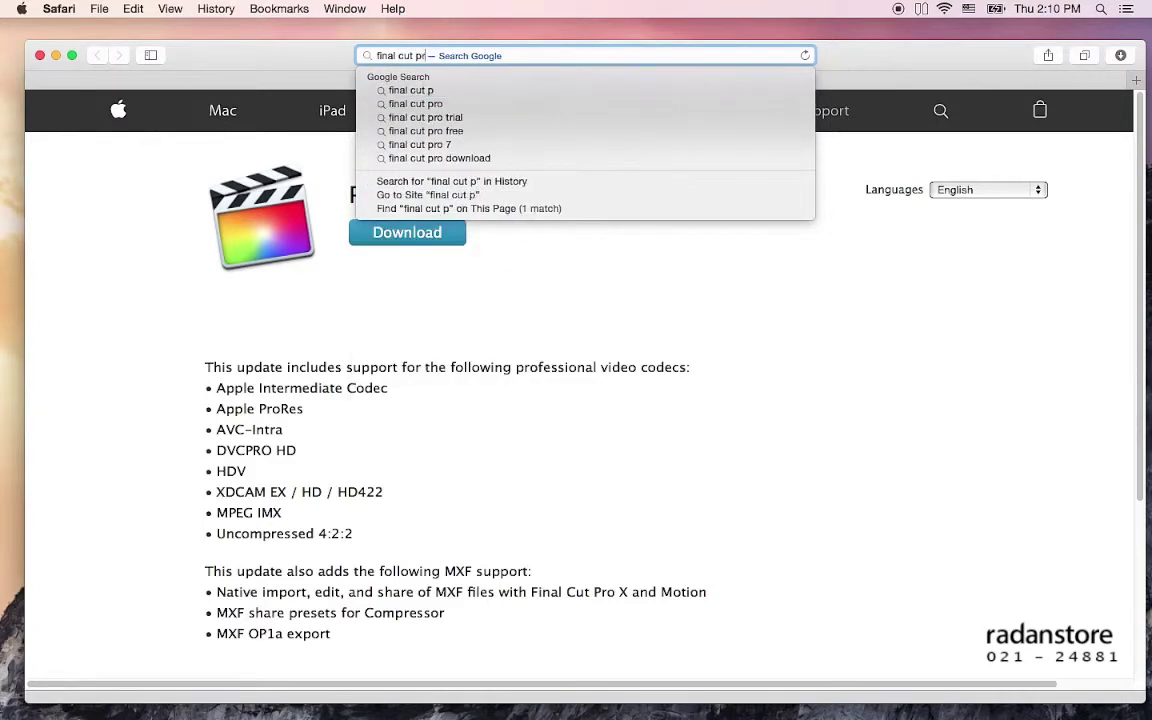
type("r xox p")
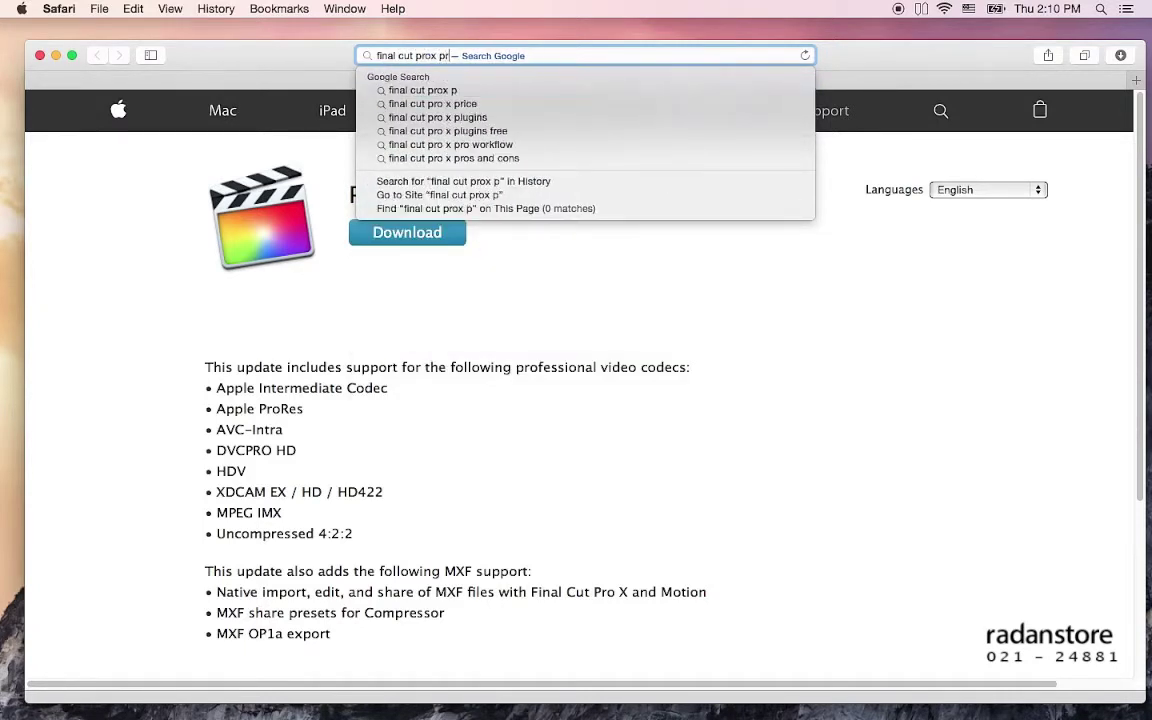
type("ro video forma")
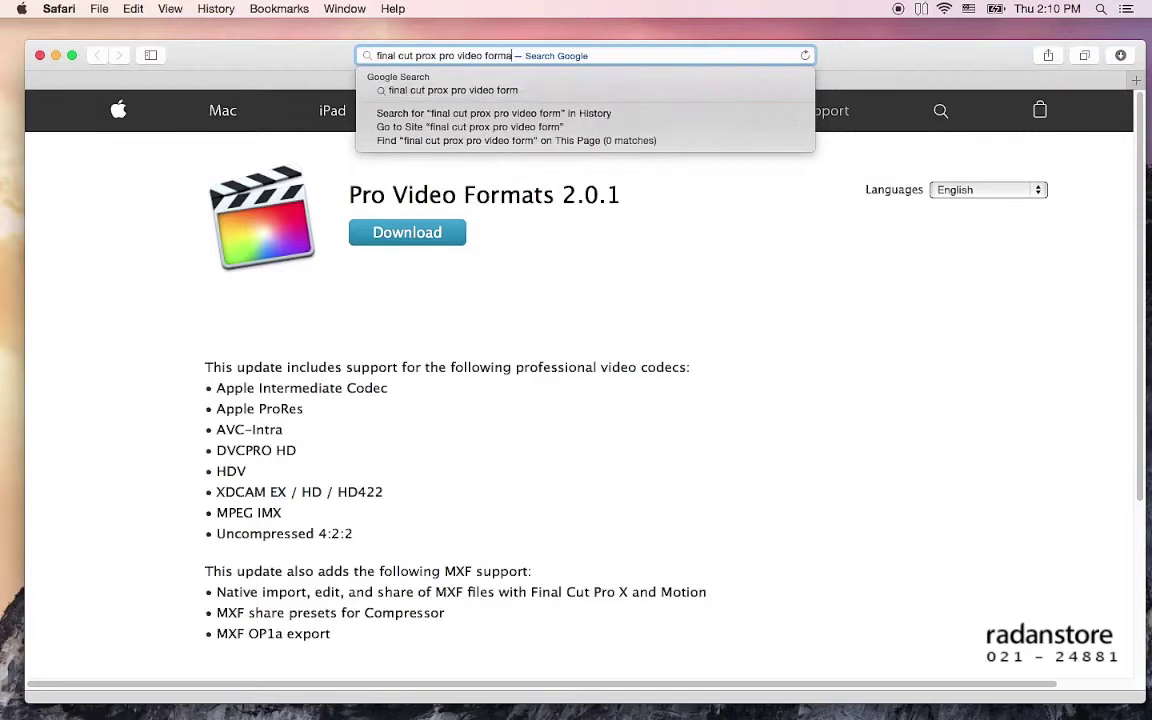
type("ts")
key("Return")
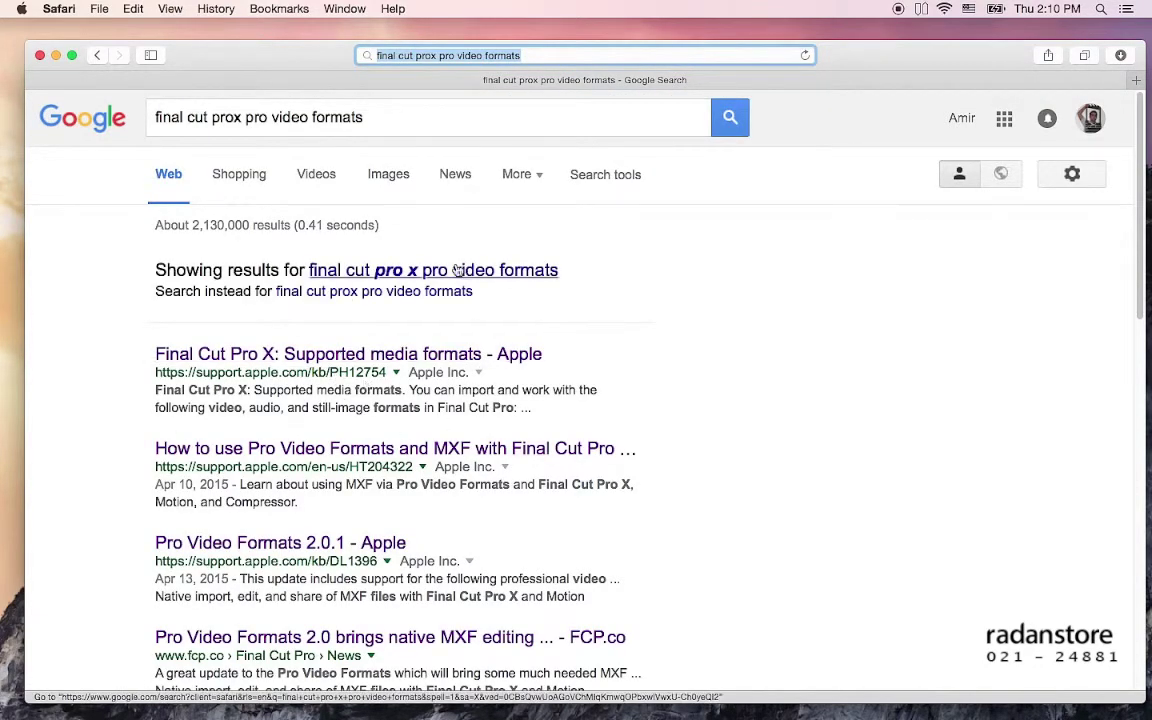
left_click(452, 270)
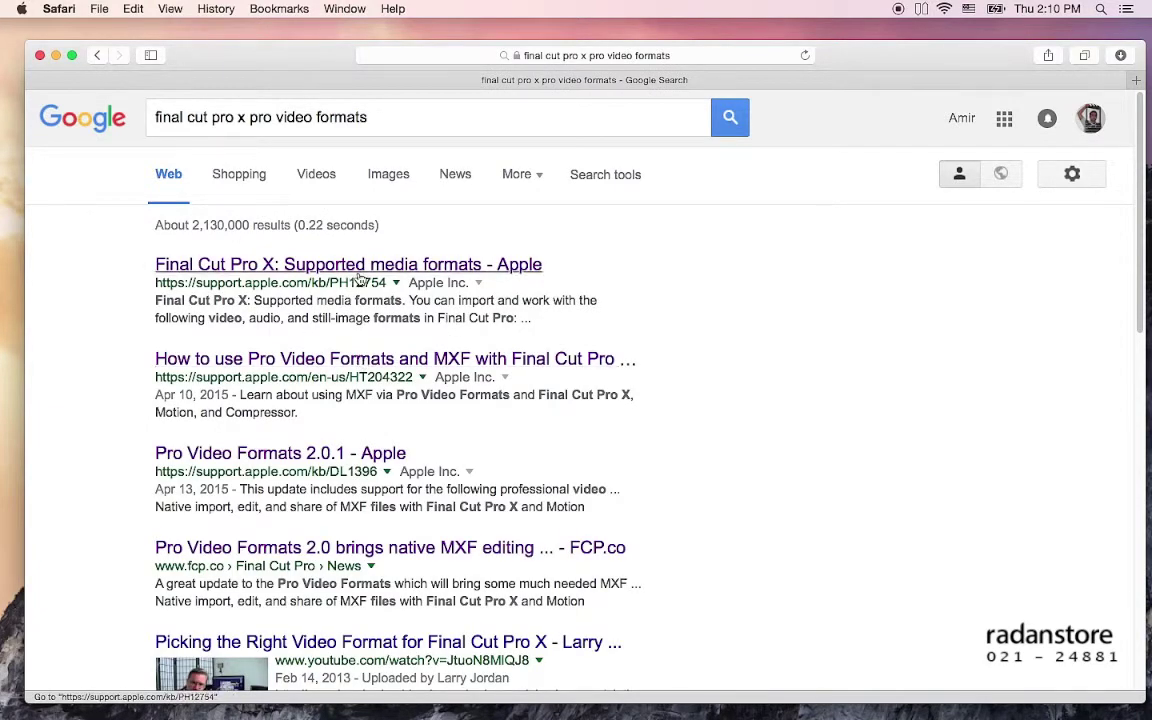
Open the Pro Video Formats 2.0.1 - Apple result from the Google results.
left_click(285, 454)
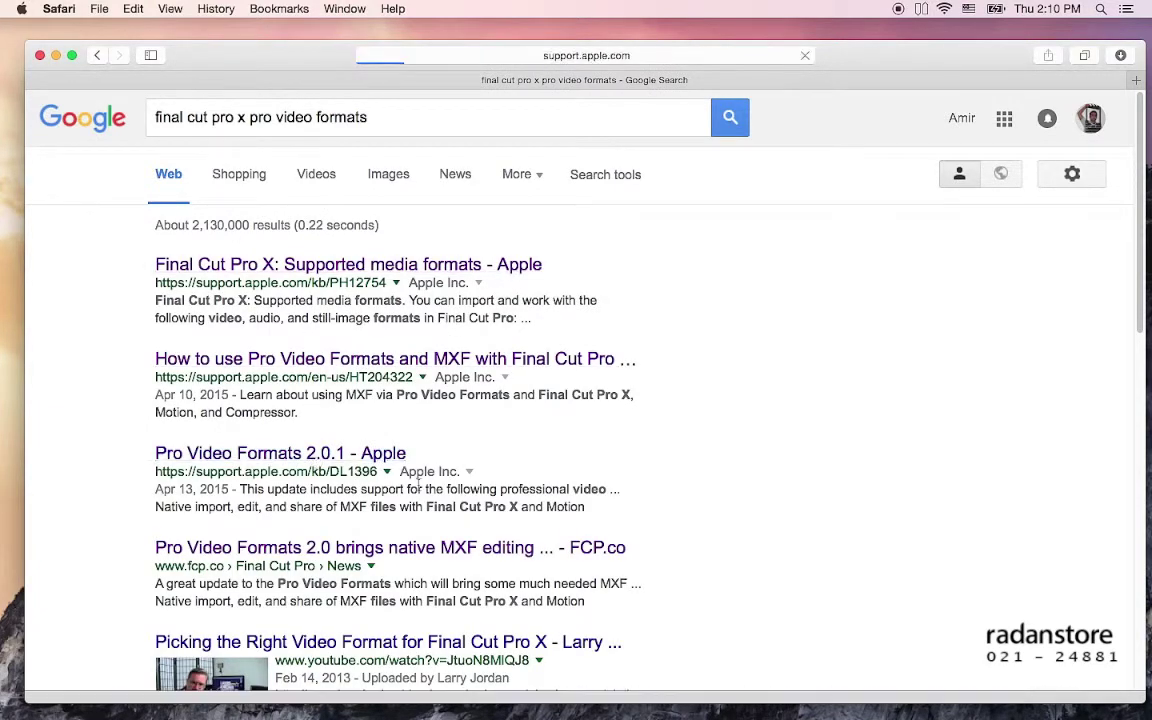